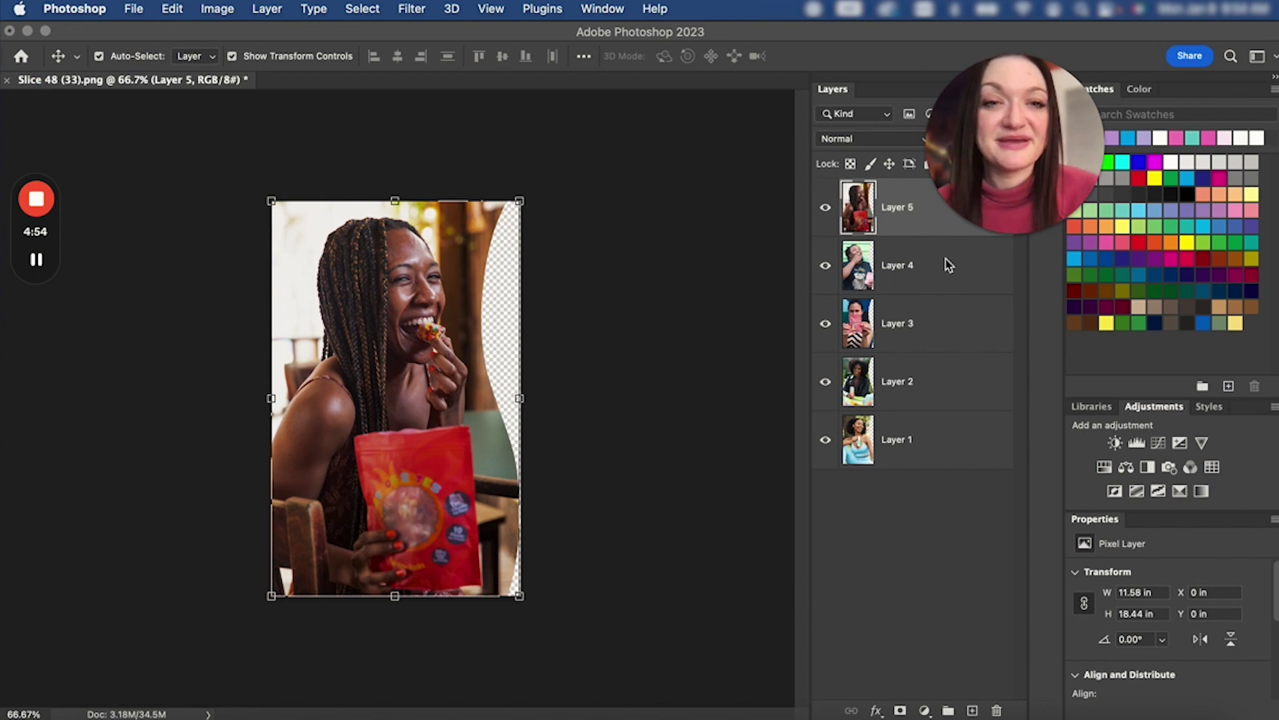
# Step: Select Layer 4, then show Layer 5 and hide Layer 4 to preview the photos
pyautogui.click(948, 266)
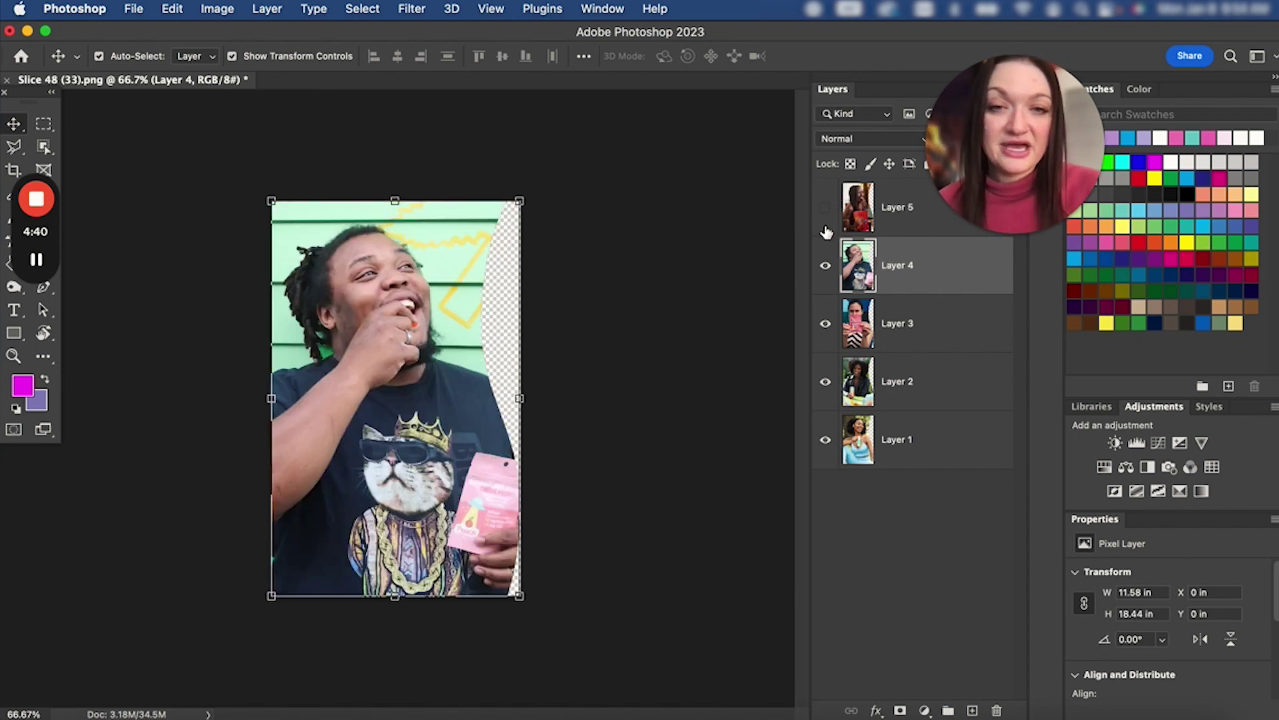
pyautogui.click(825, 265)
pyautogui.click(825, 211)
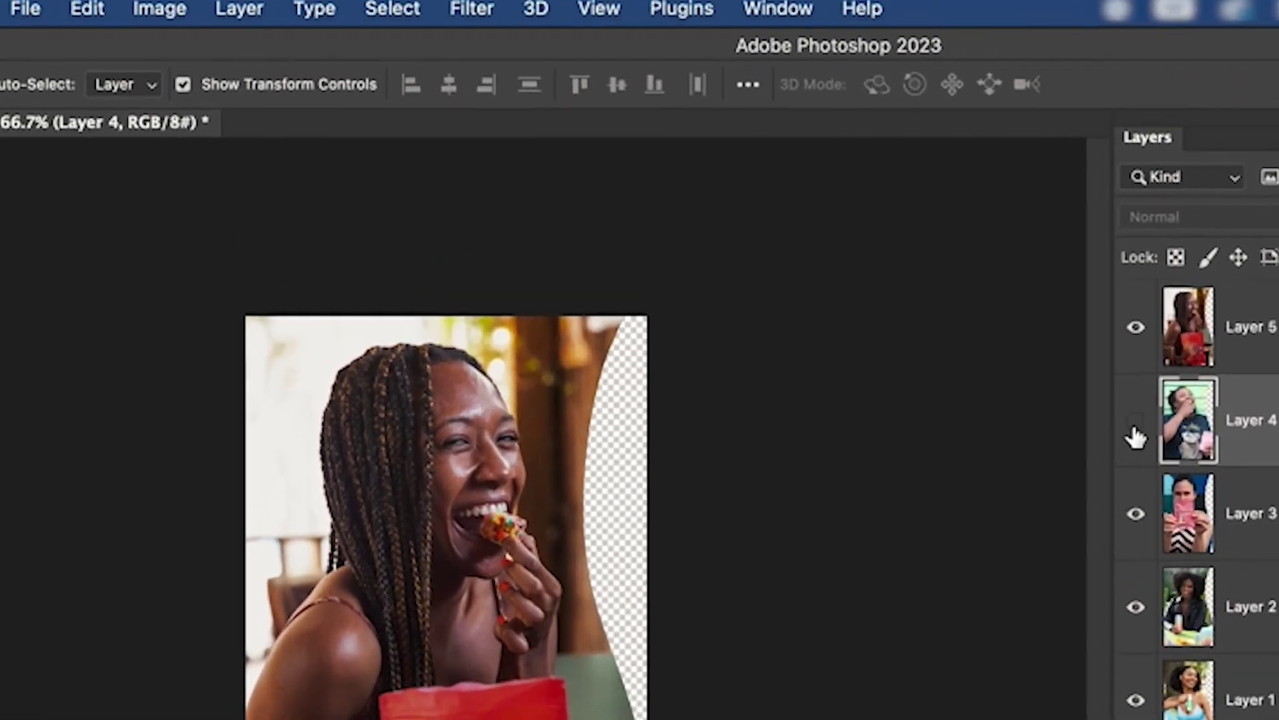
# Step: Open the Window > Timeline frame animation and hide Layers 3–5 so Layer 2's can photo shows
pyautogui.click(825, 266)
pyautogui.click(775, 11)
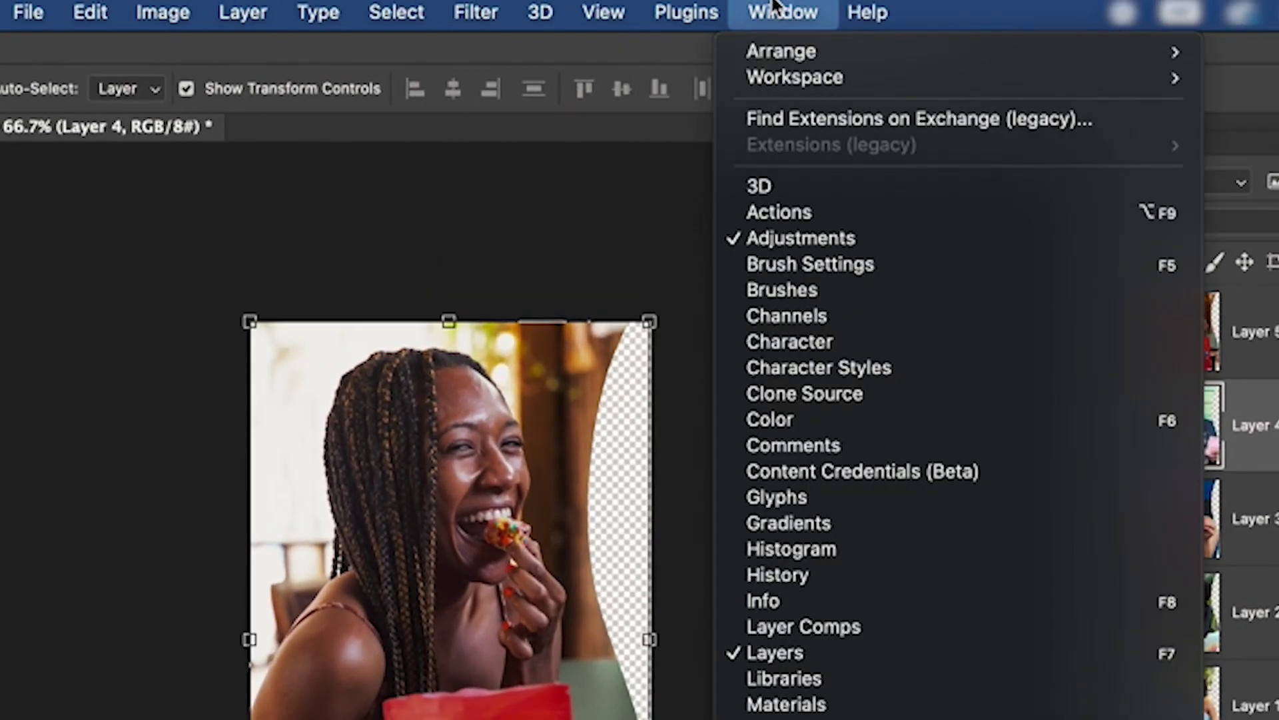
pyautogui.click(796, 593)
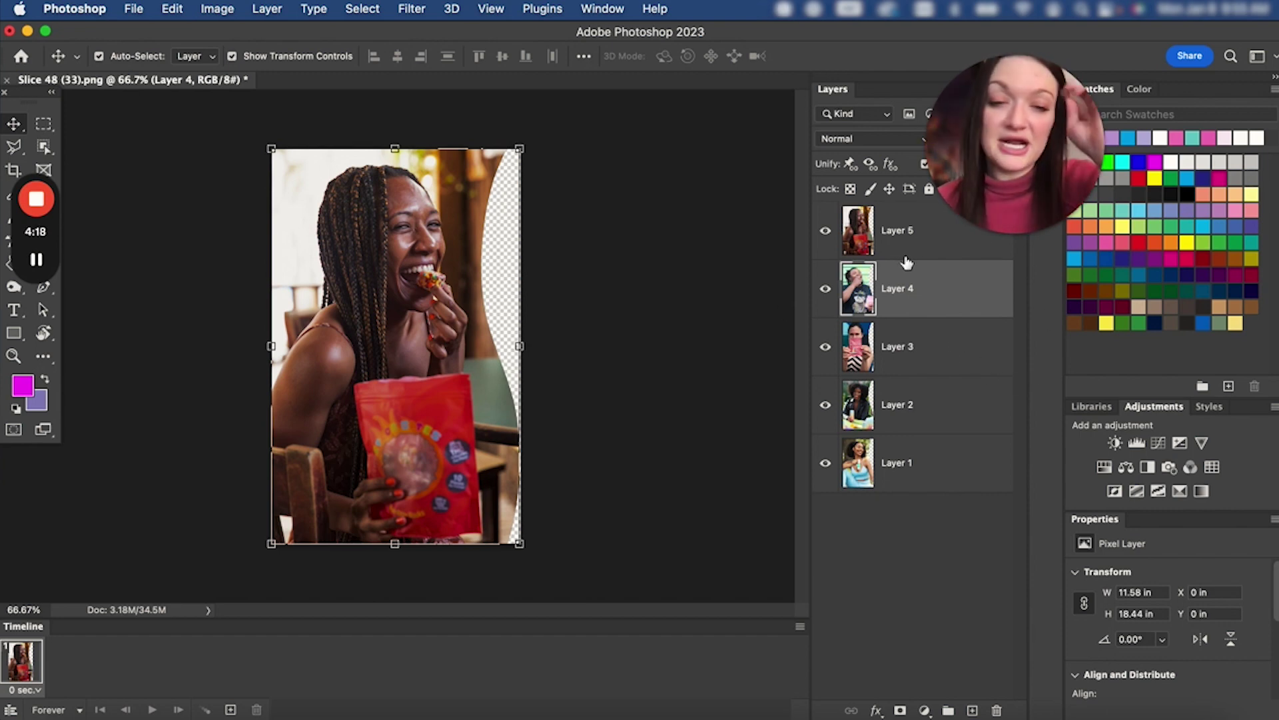
pyautogui.click(871, 399)
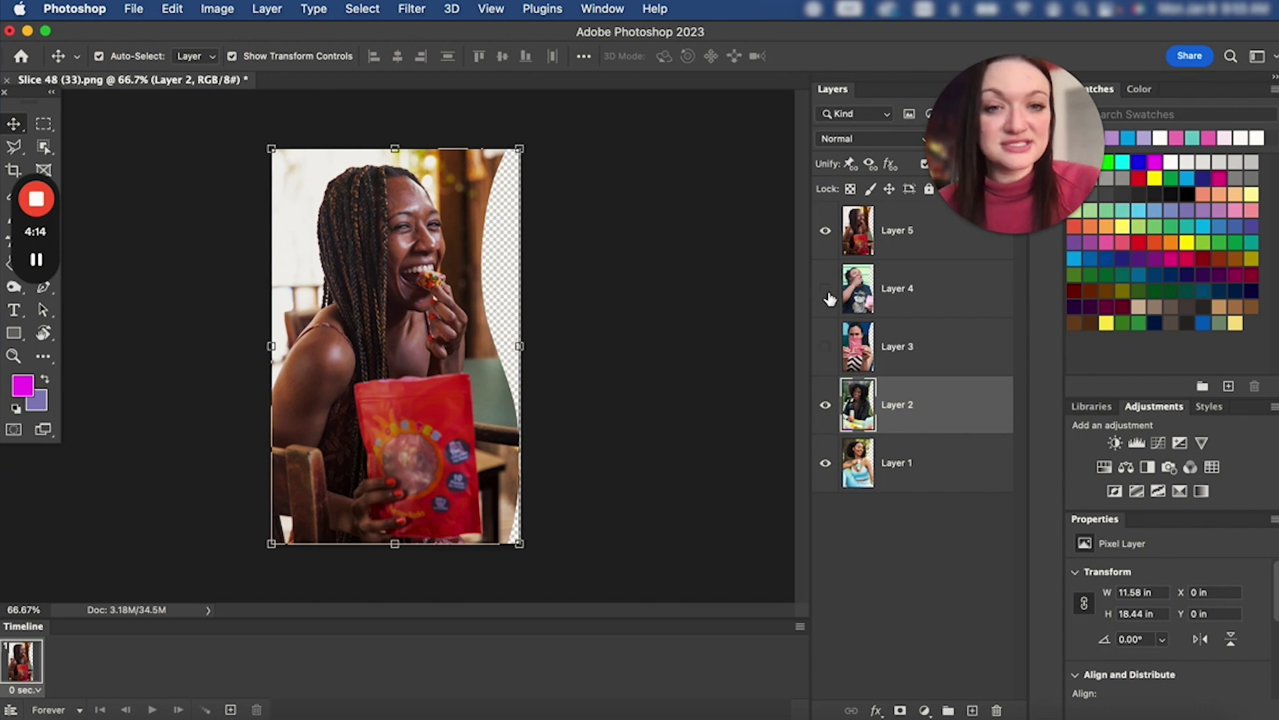
pyautogui.click(828, 253)
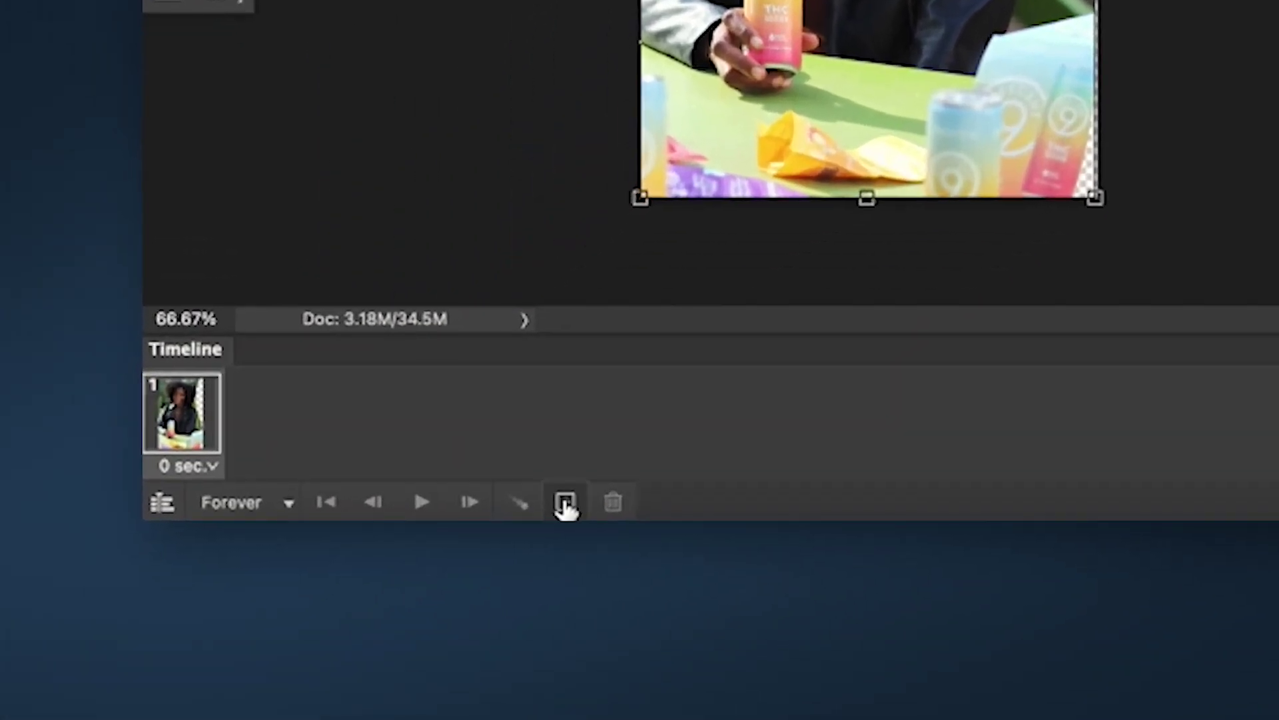
# Step: Add frames 2 and 3, showing Layer 3 in frame 2 and Layer 1 in frame 3
pyautogui.click(565, 505)
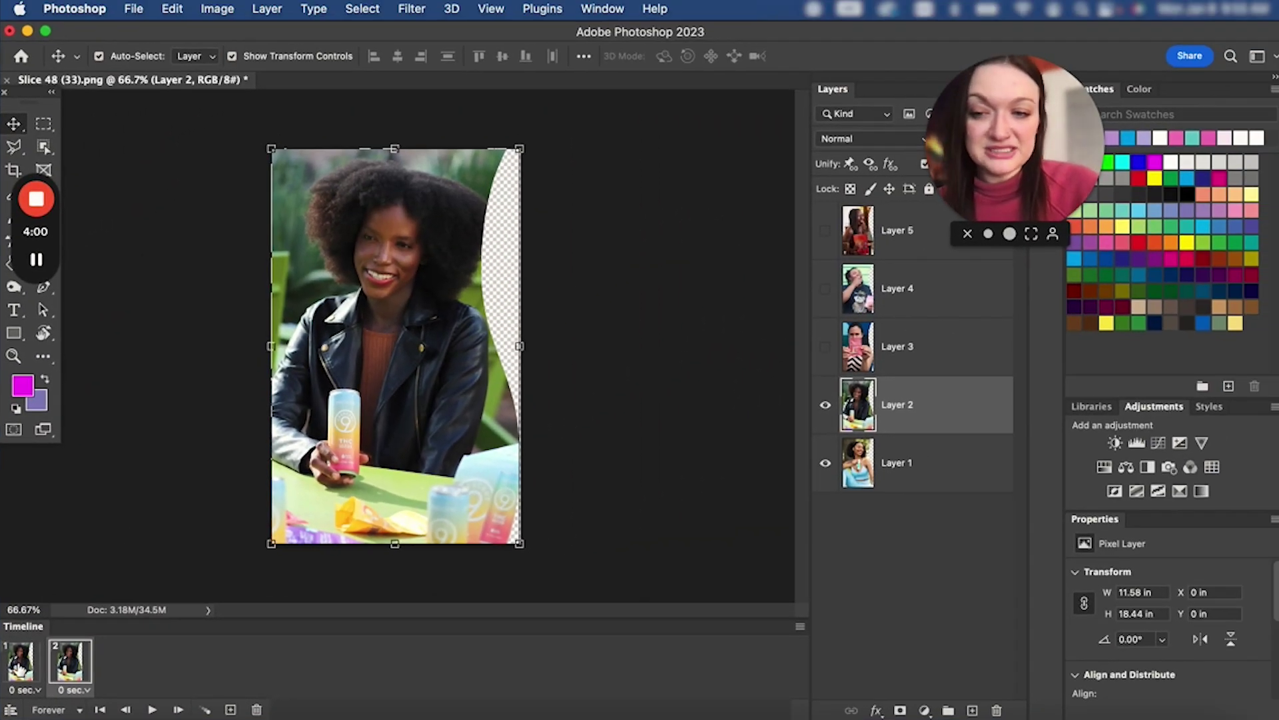
pyautogui.click(18, 668)
pyautogui.click(79, 658)
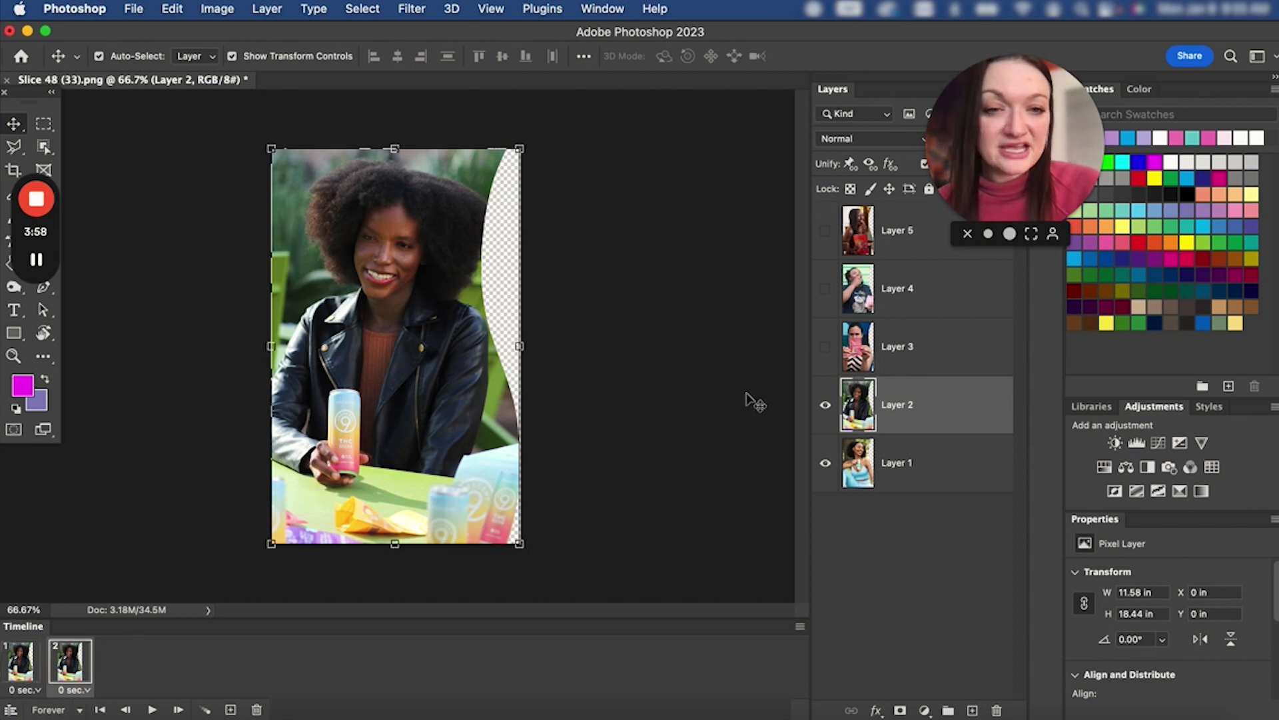
pyautogui.click(826, 346)
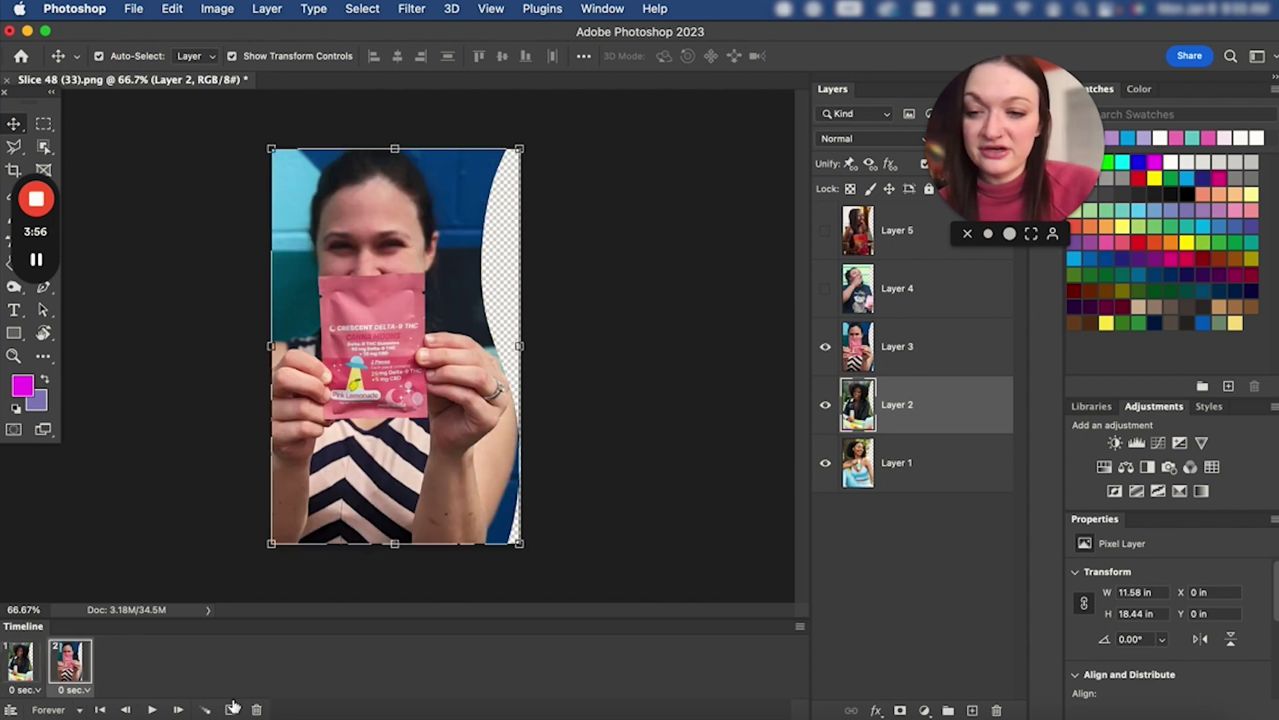
pyautogui.click(231, 710)
pyautogui.click(826, 346)
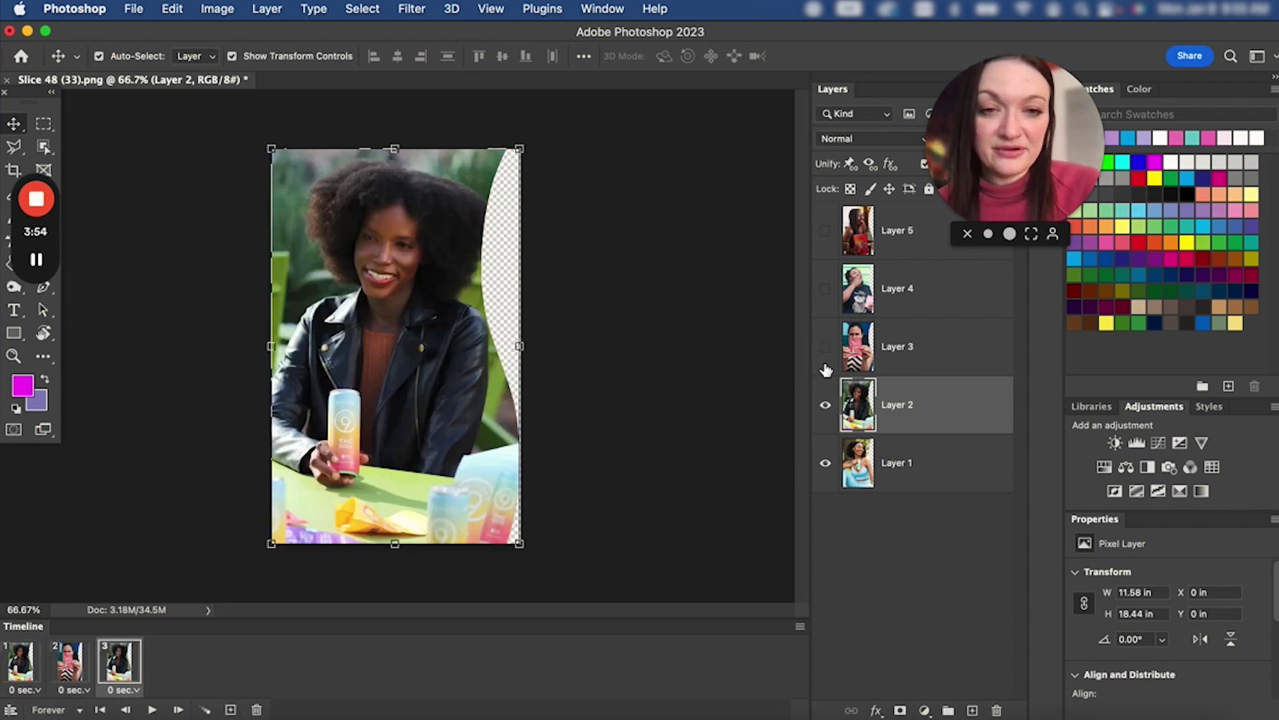
pyautogui.click(825, 405)
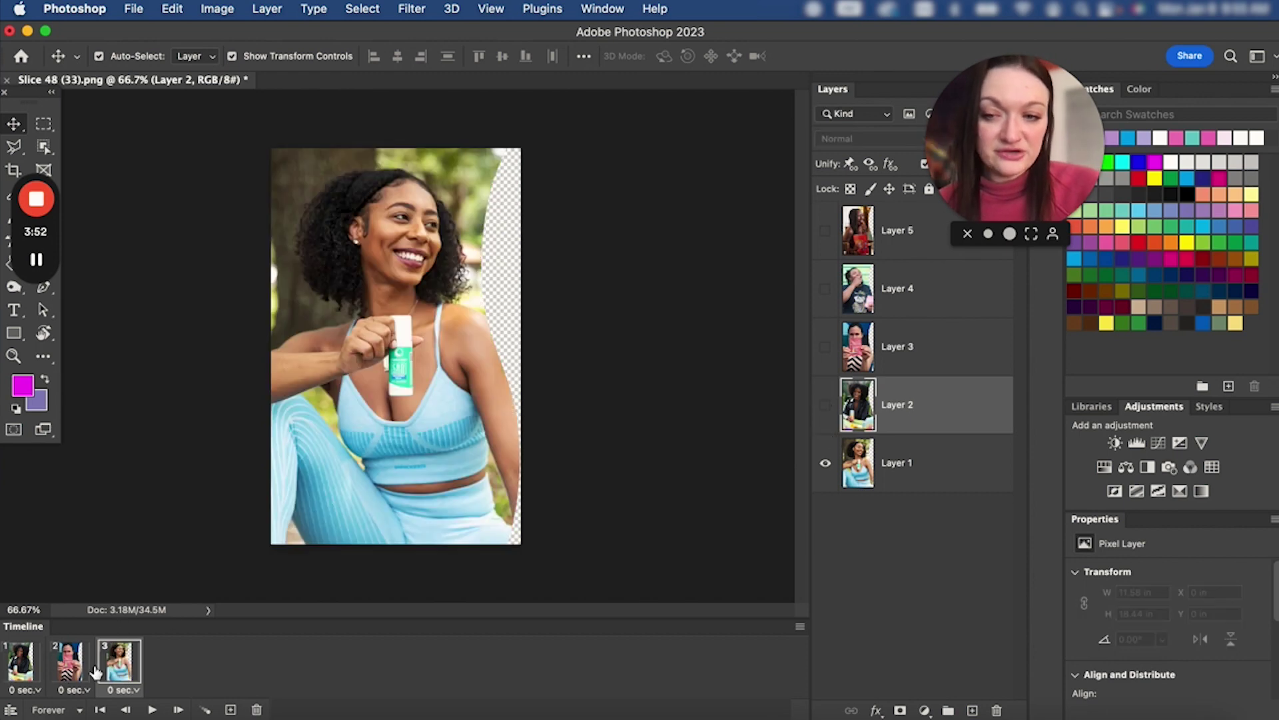
# Step: Add frames 4 and 5 showing Layers 4 and 5, then play and stop the preview
pyautogui.click(227, 710)
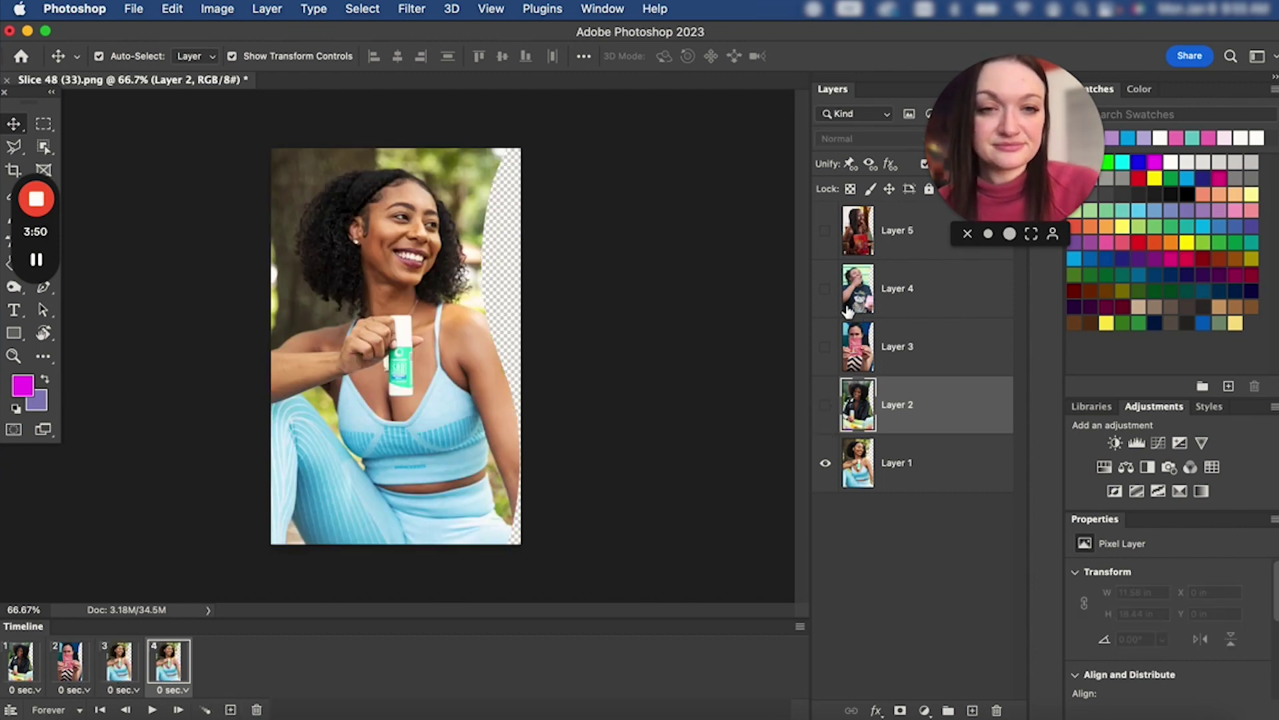
pyautogui.click(825, 289)
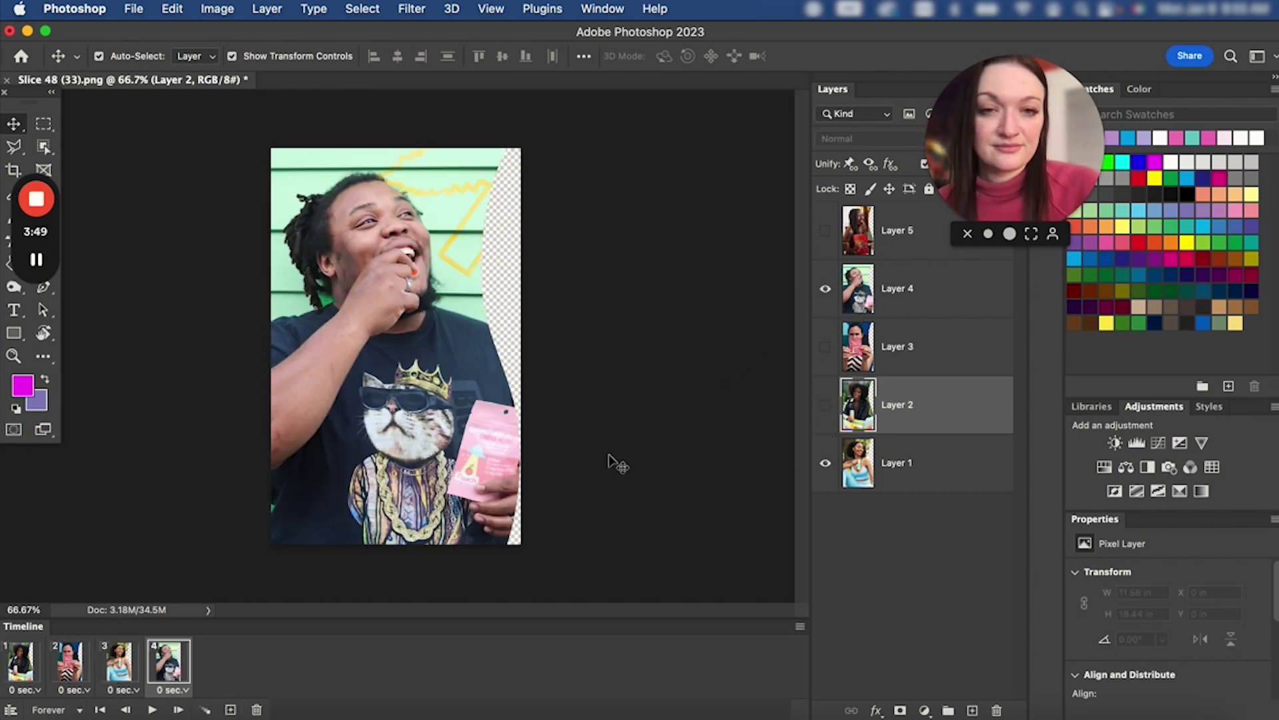
pyautogui.click(231, 709)
pyautogui.click(825, 231)
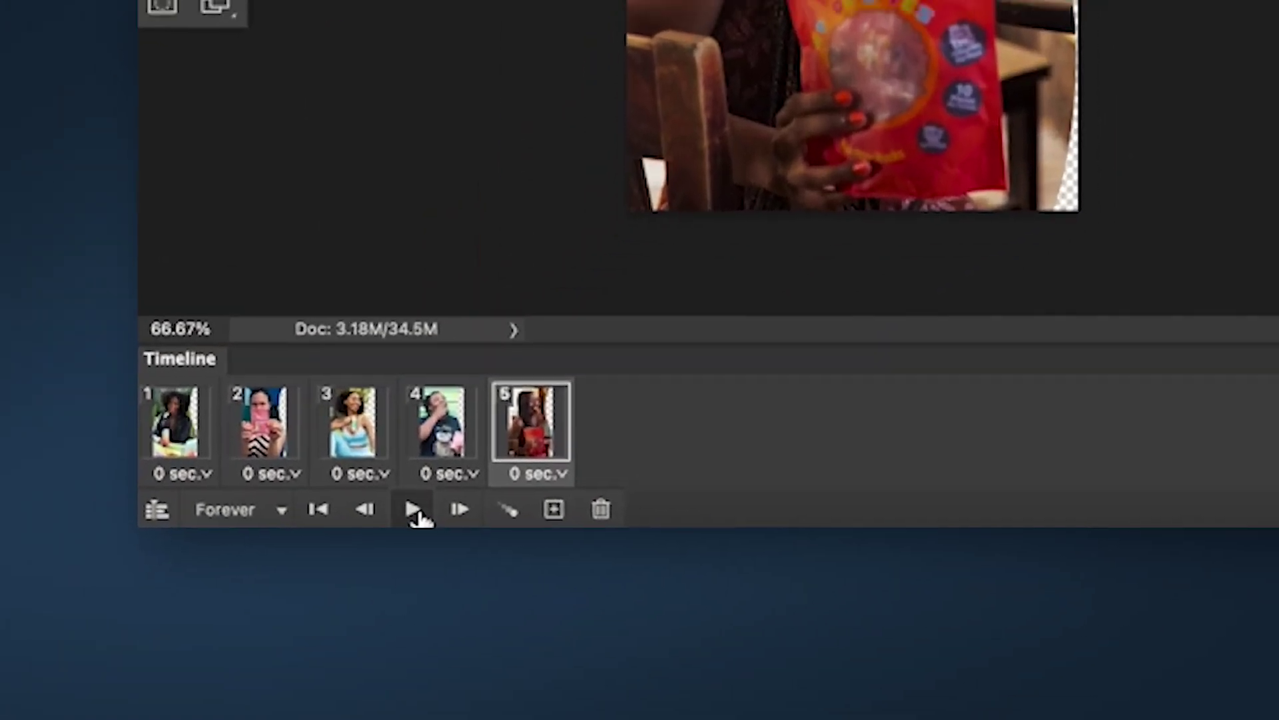
pyautogui.click(413, 510)
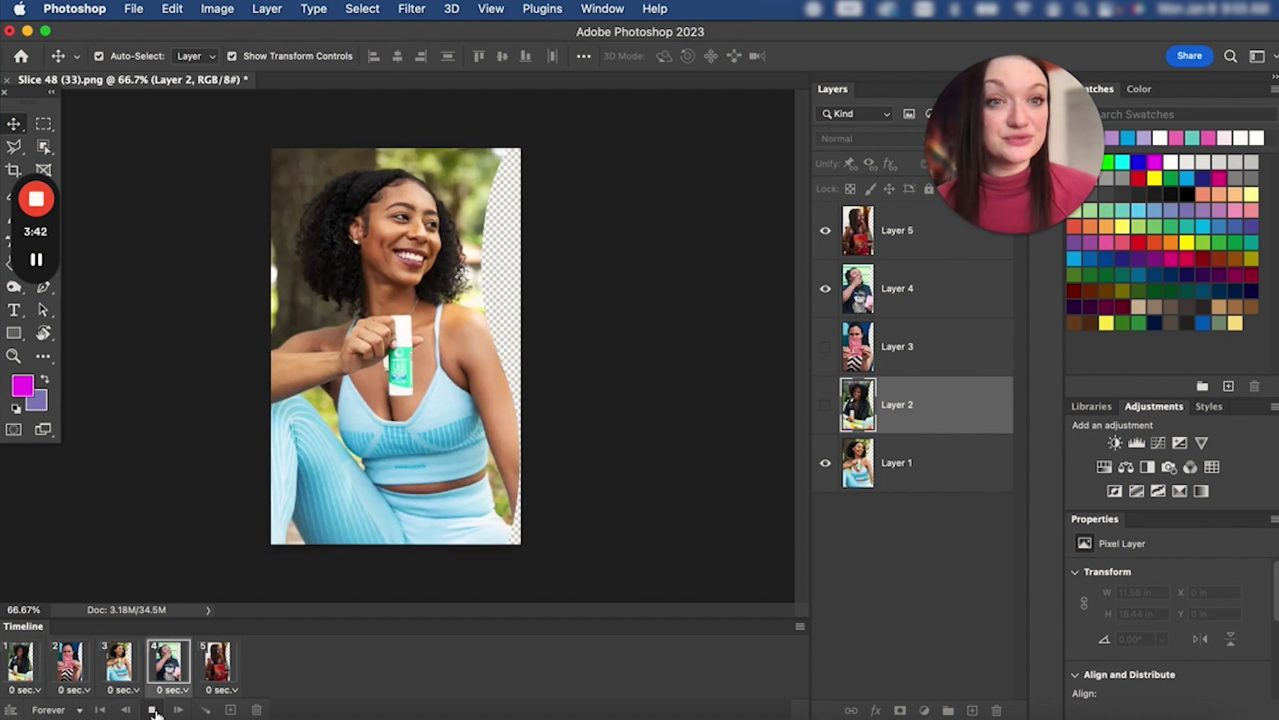
pyautogui.click(152, 709)
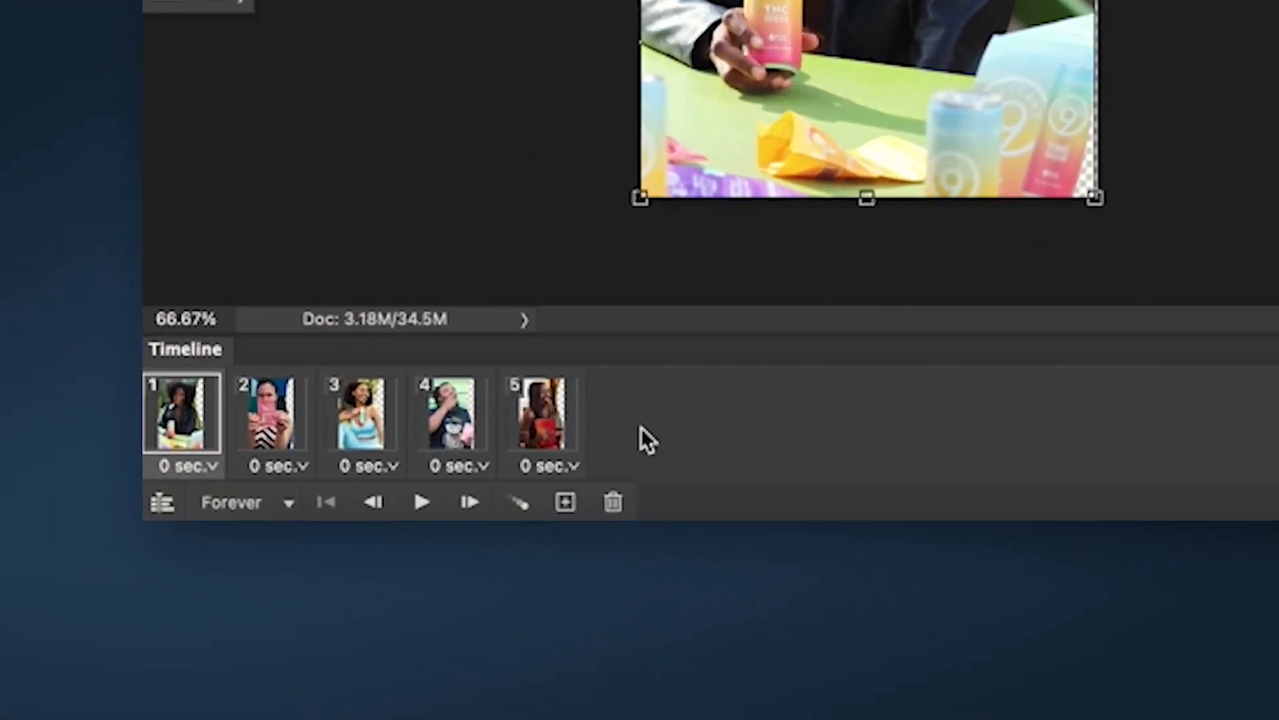
# Step: Give all five selected frames a custom 0.8-second delay and play the animation
pyautogui.keyDown('shift'); pyautogui.click(542, 430); pyautogui.keyUp('shift')
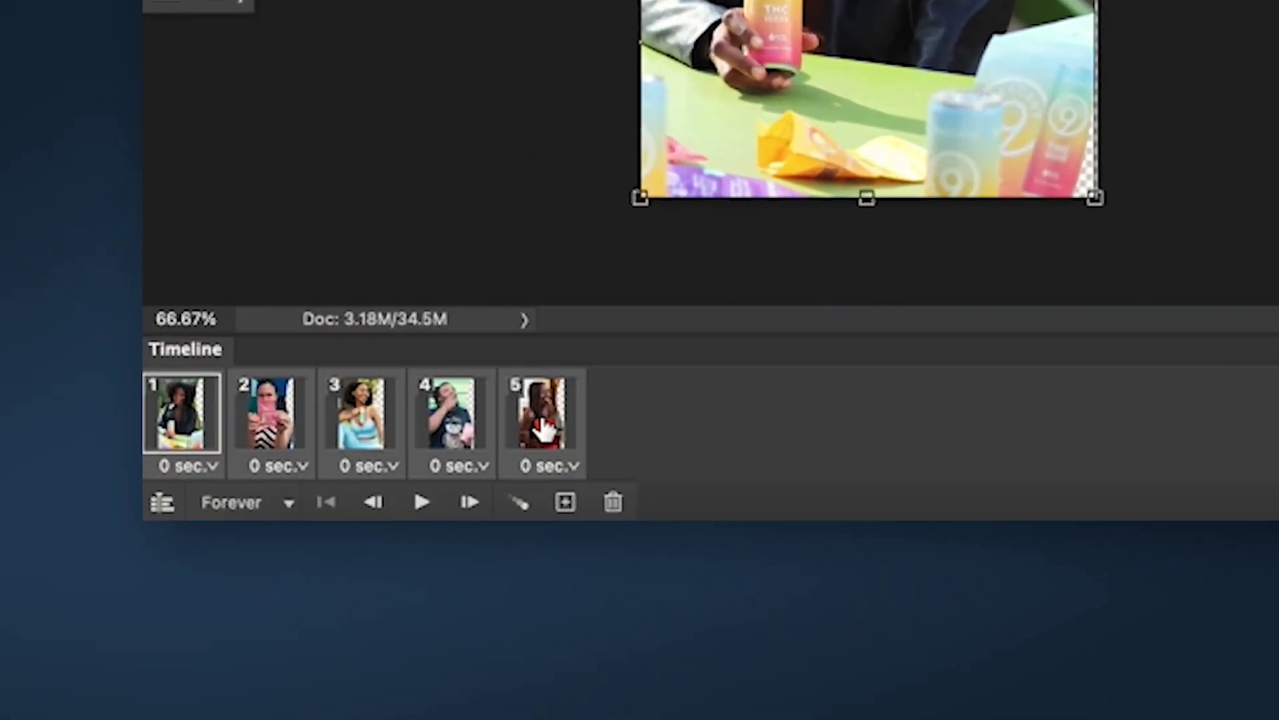
pyautogui.click(565, 466)
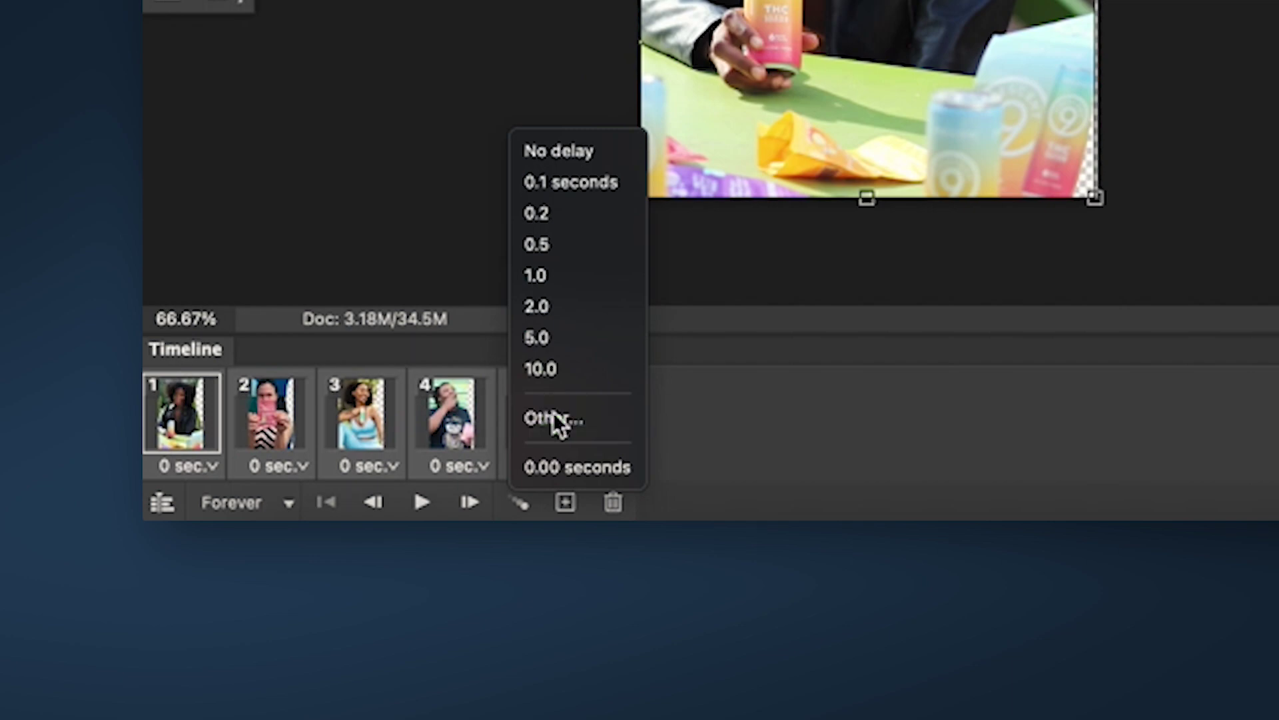
pyautogui.click(553, 418)
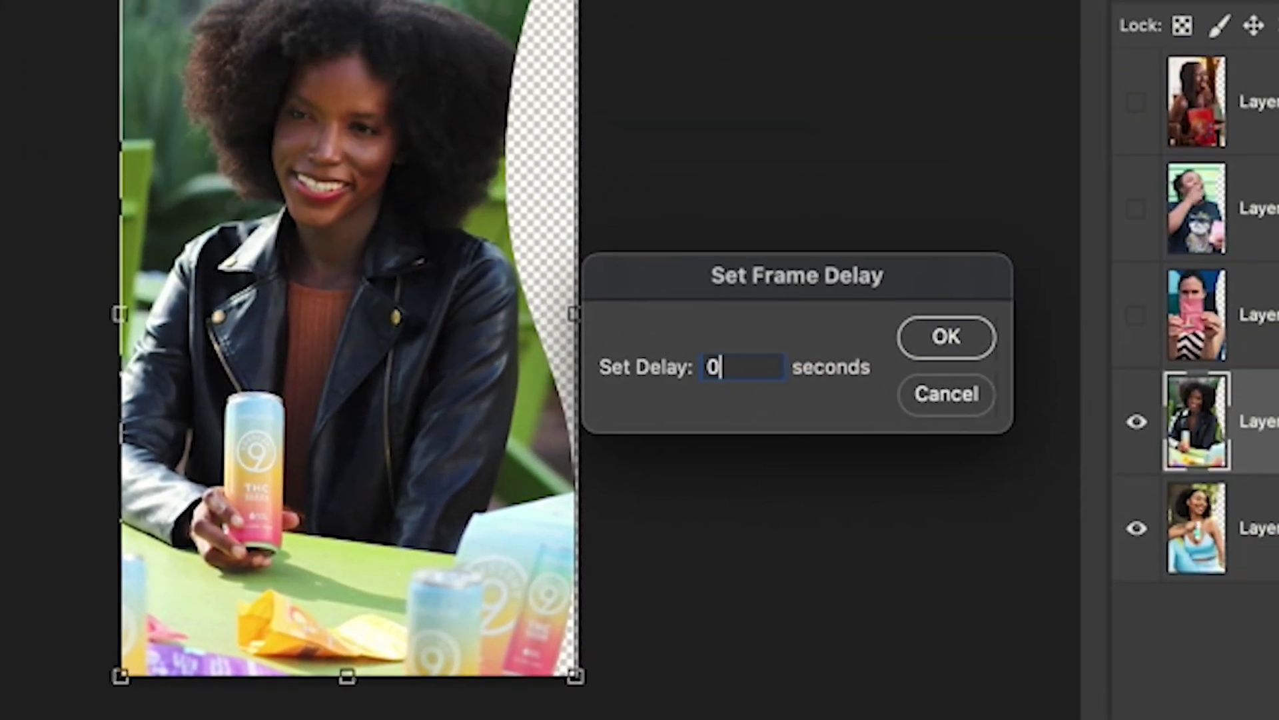
pyautogui.write('0.8')
pyautogui.click(946, 338)
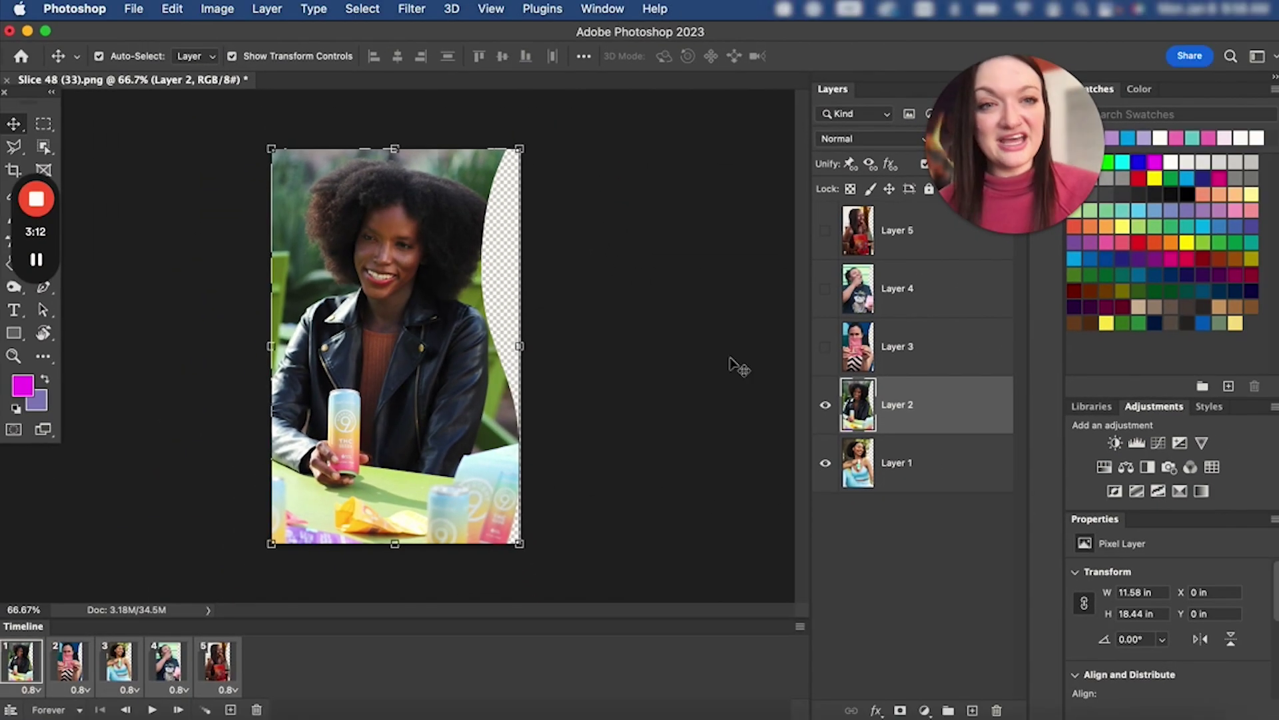
pyautogui.click(152, 710)
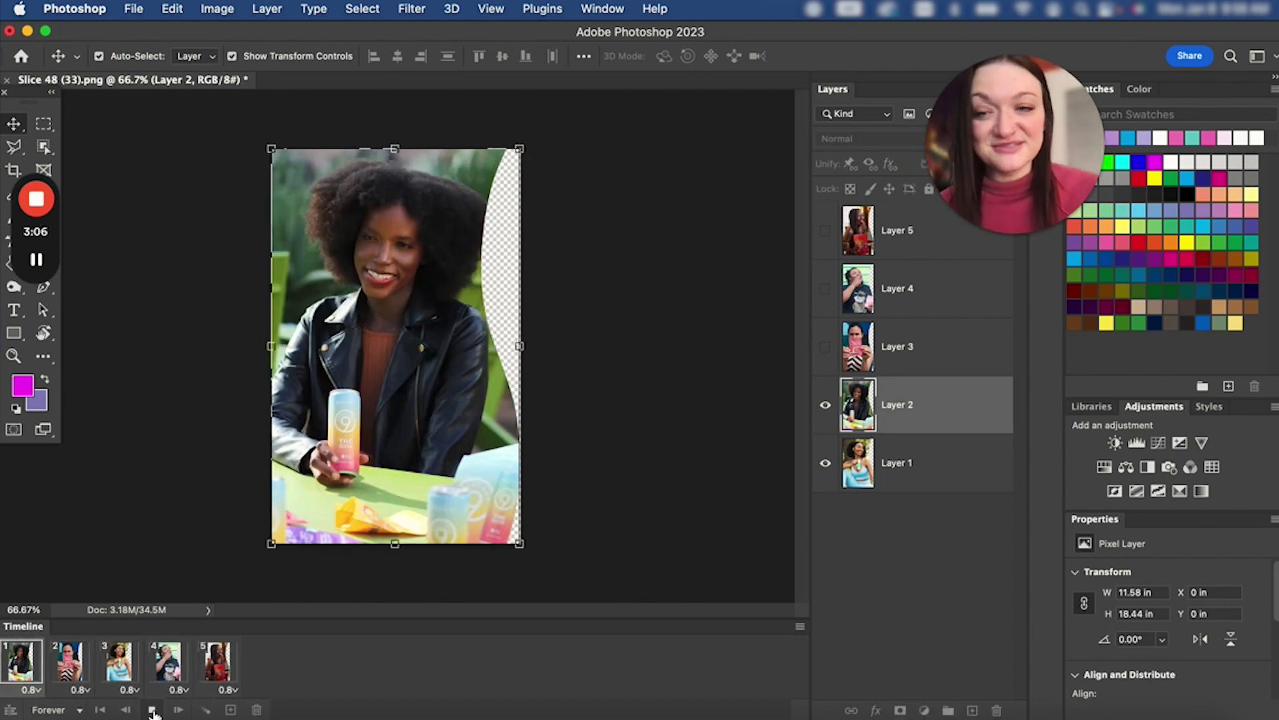
# Step: Stop playback and open File > Export > Save for Web (Legacy), keeping GIF output
pyautogui.click(152, 710)
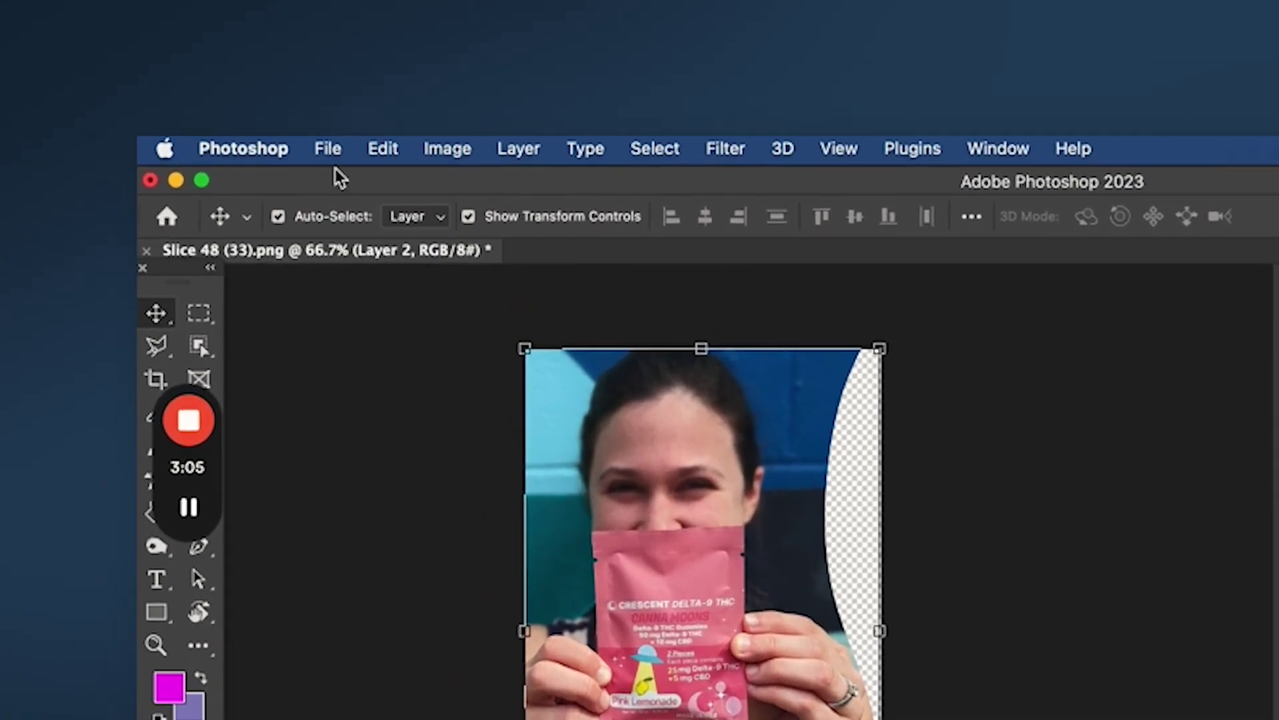
pyautogui.click(328, 148)
pyautogui.moveTo(417, 507)
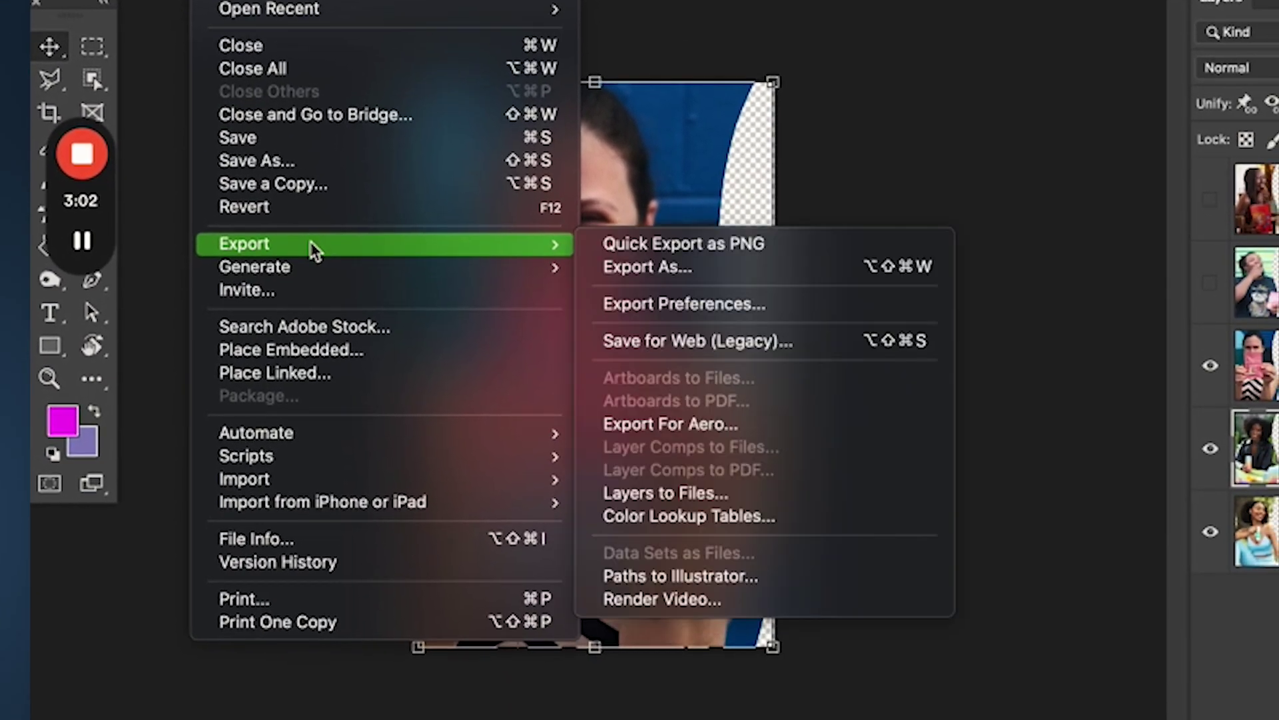
pyautogui.click(764, 351)
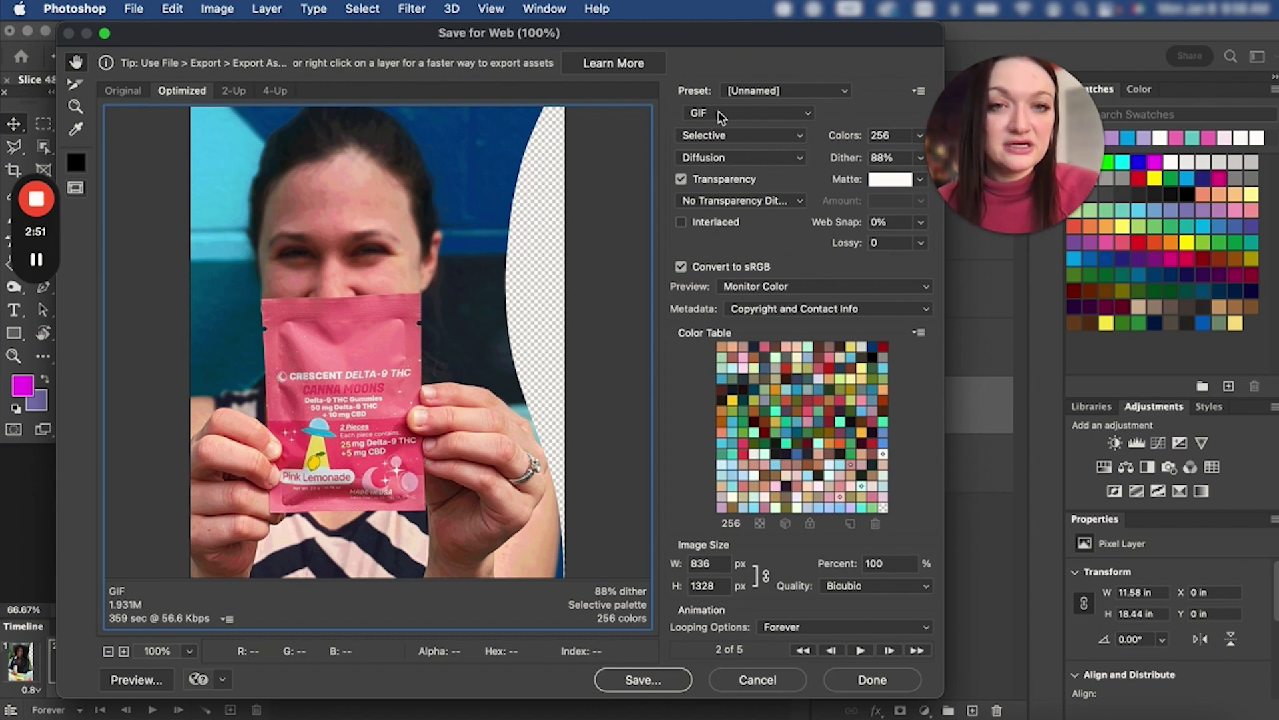
pyautogui.click(743, 115)
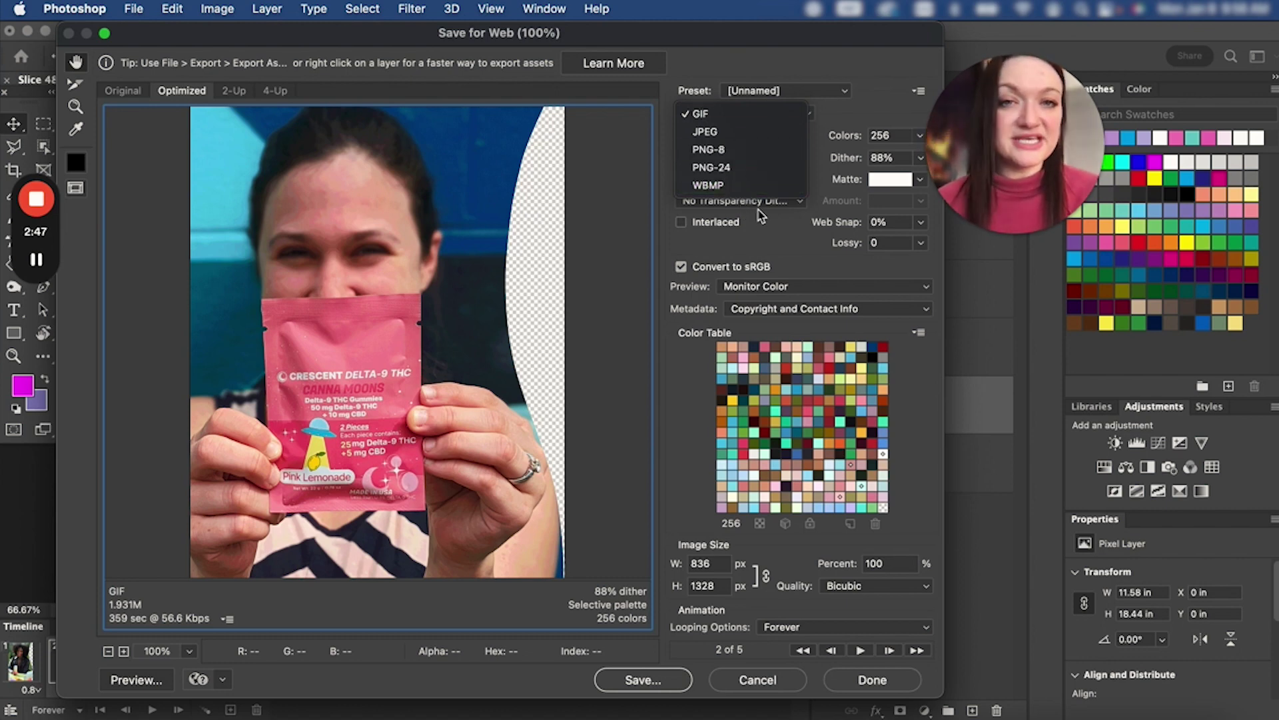
pyautogui.click(729, 116)
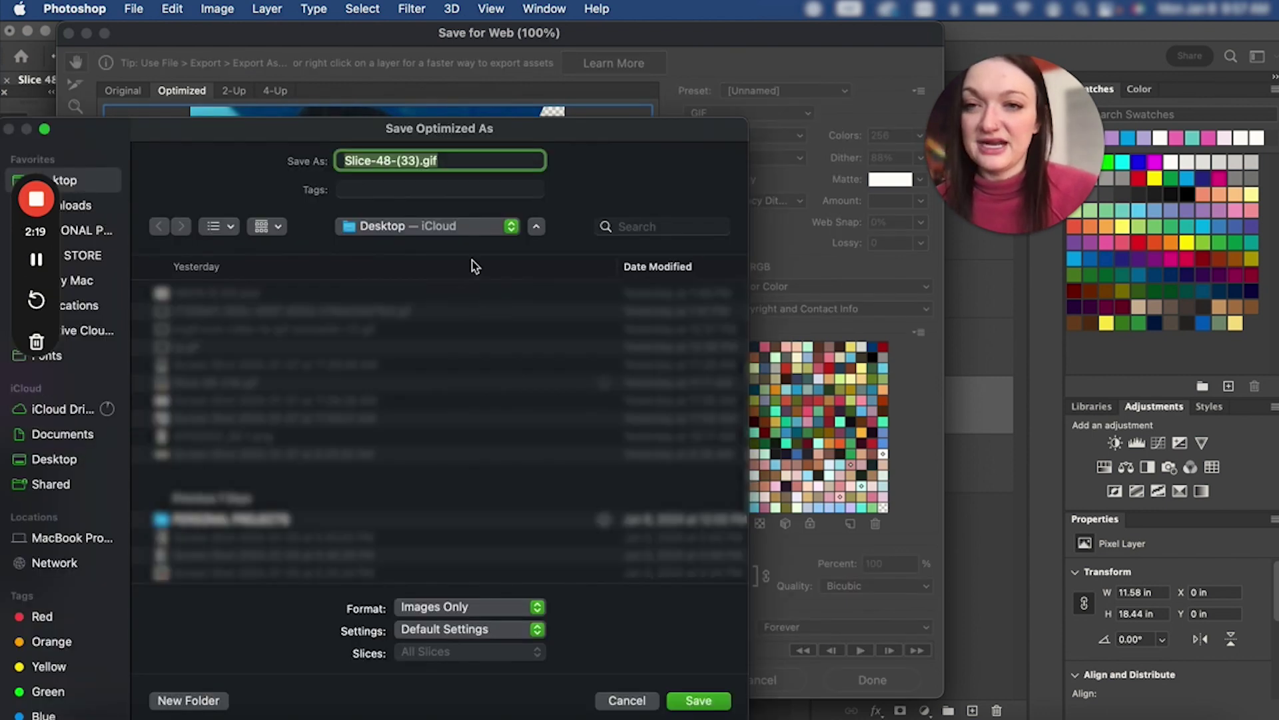
# Step: Save the optimized GIF as Slice-48-(33).gif on the Desktop
pyautogui.click(417, 161)
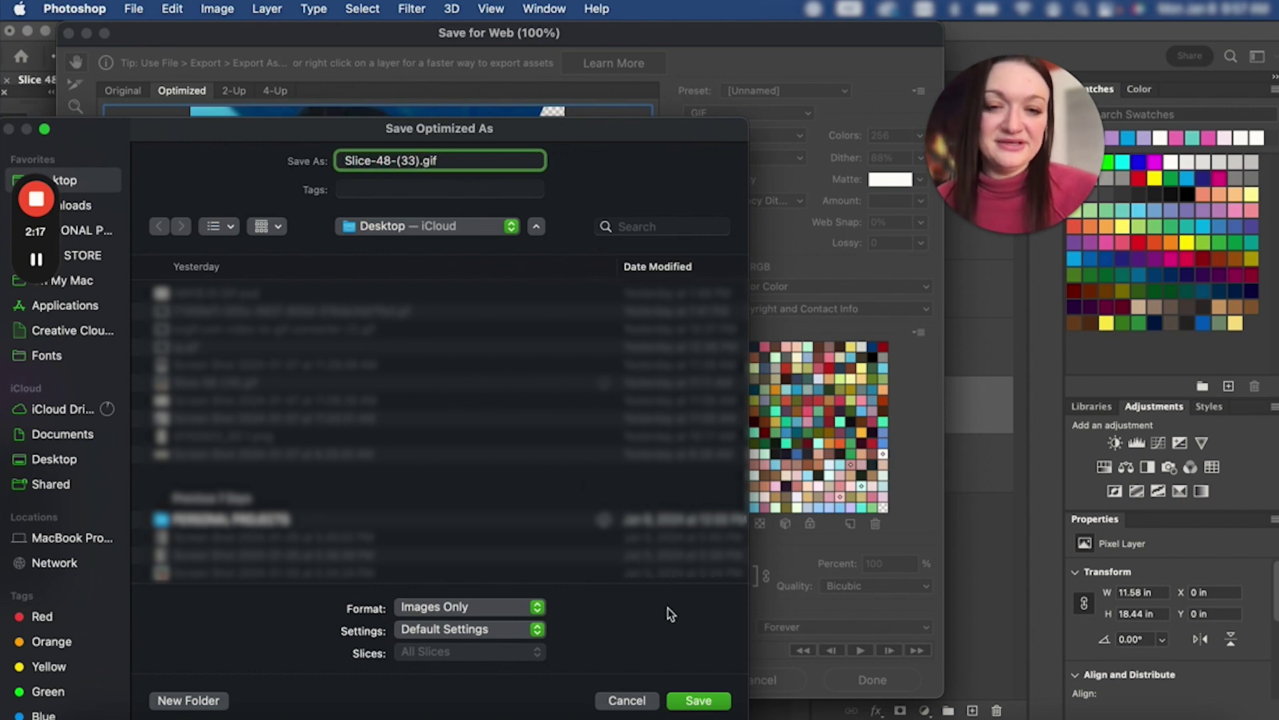
pyautogui.click(696, 705)
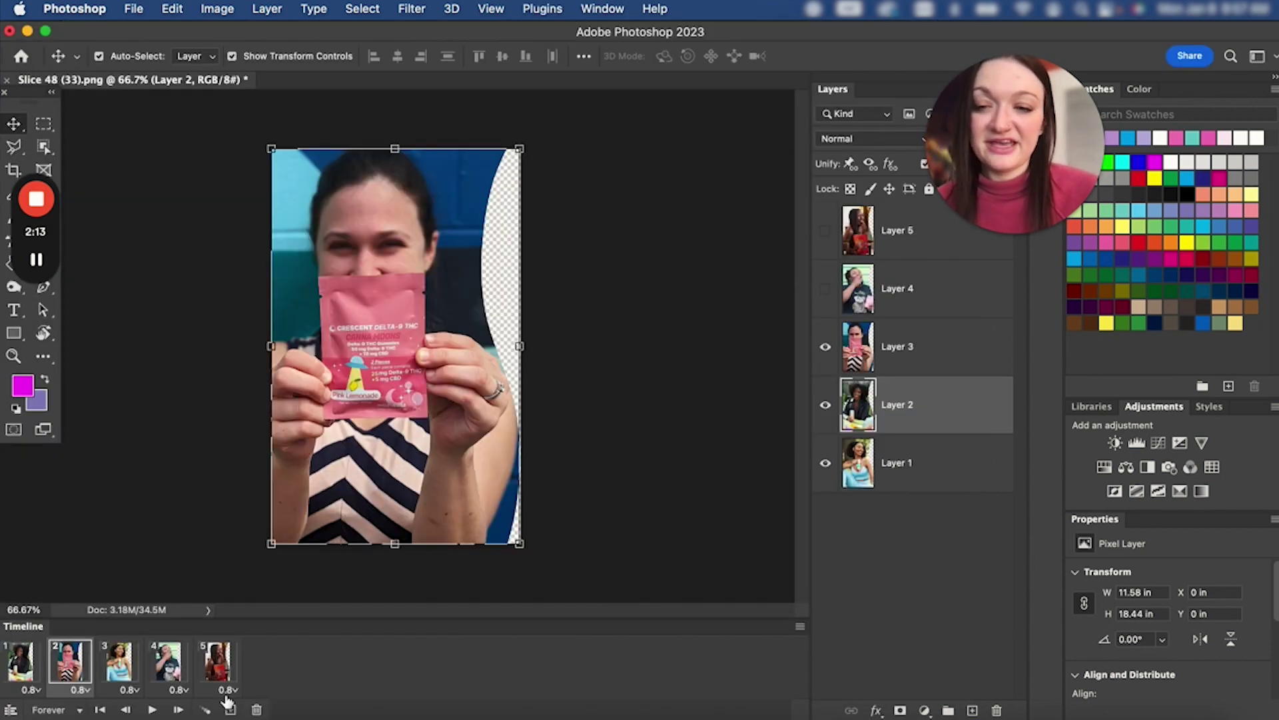
# Step: Open Slice-48-(33).gif from the Desktop in Preview, step through its frames, then close it
pyautogui.click(79, 714)
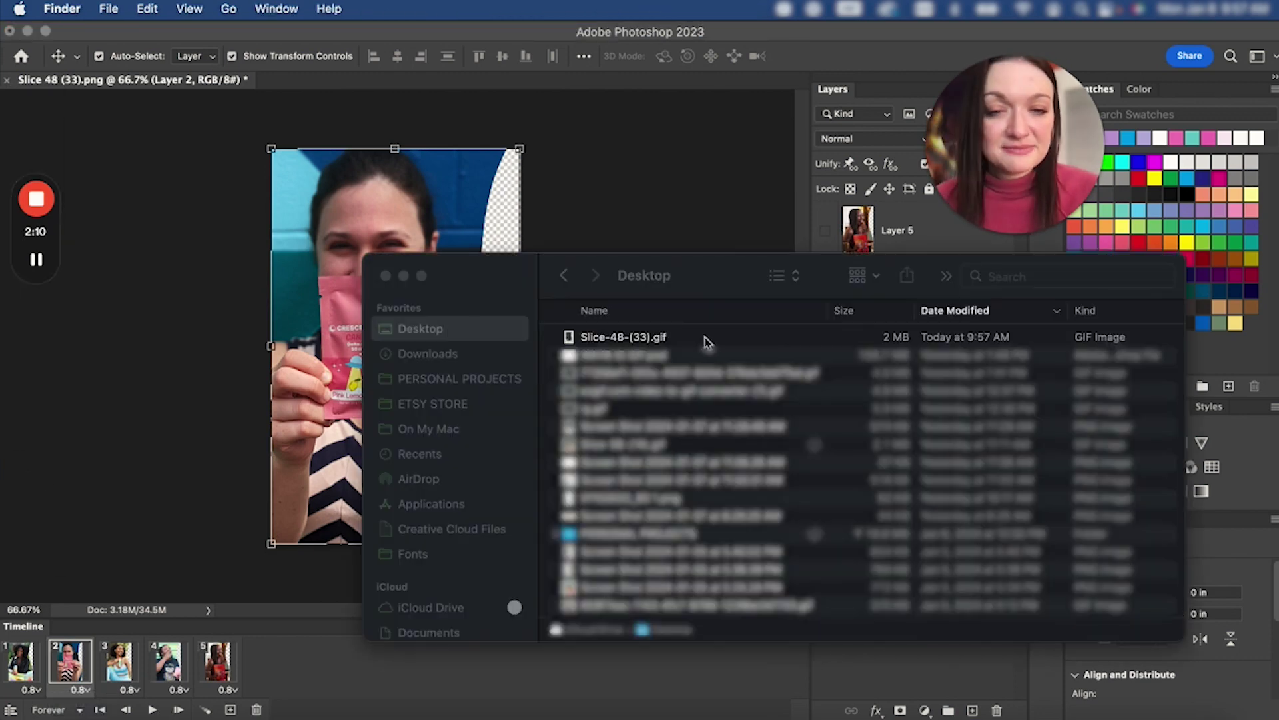
pyautogui.click(705, 337)
pyautogui.doubleClick(705, 337)
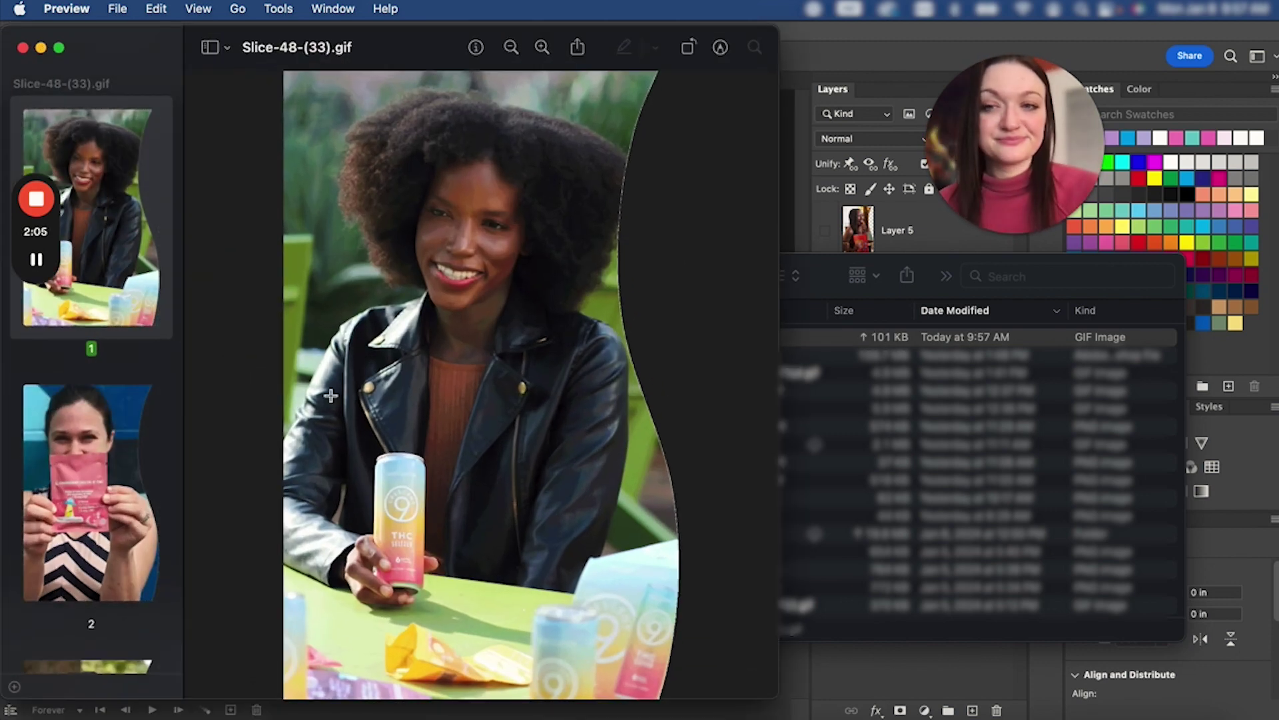
pyautogui.press('Down')
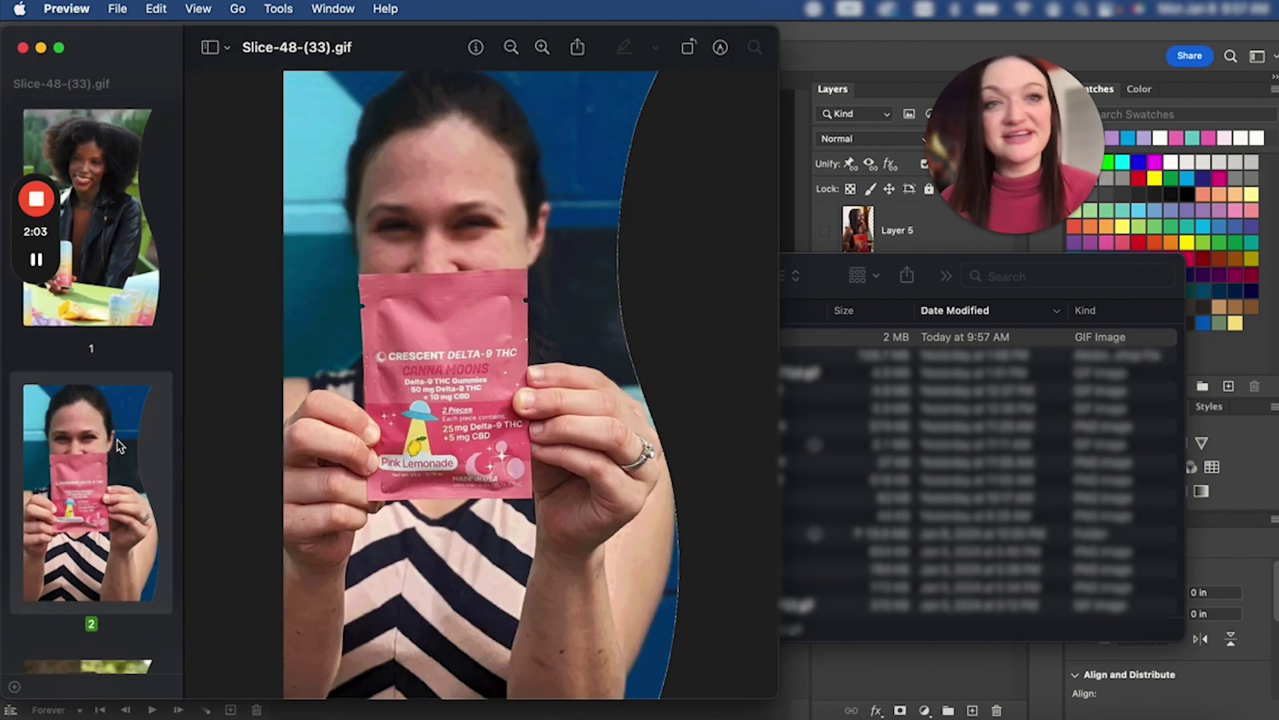
pyautogui.scroll(-10, 86, 430)
pyautogui.scroll(10, 87, 430)
pyautogui.scroll(-10, 87, 430)
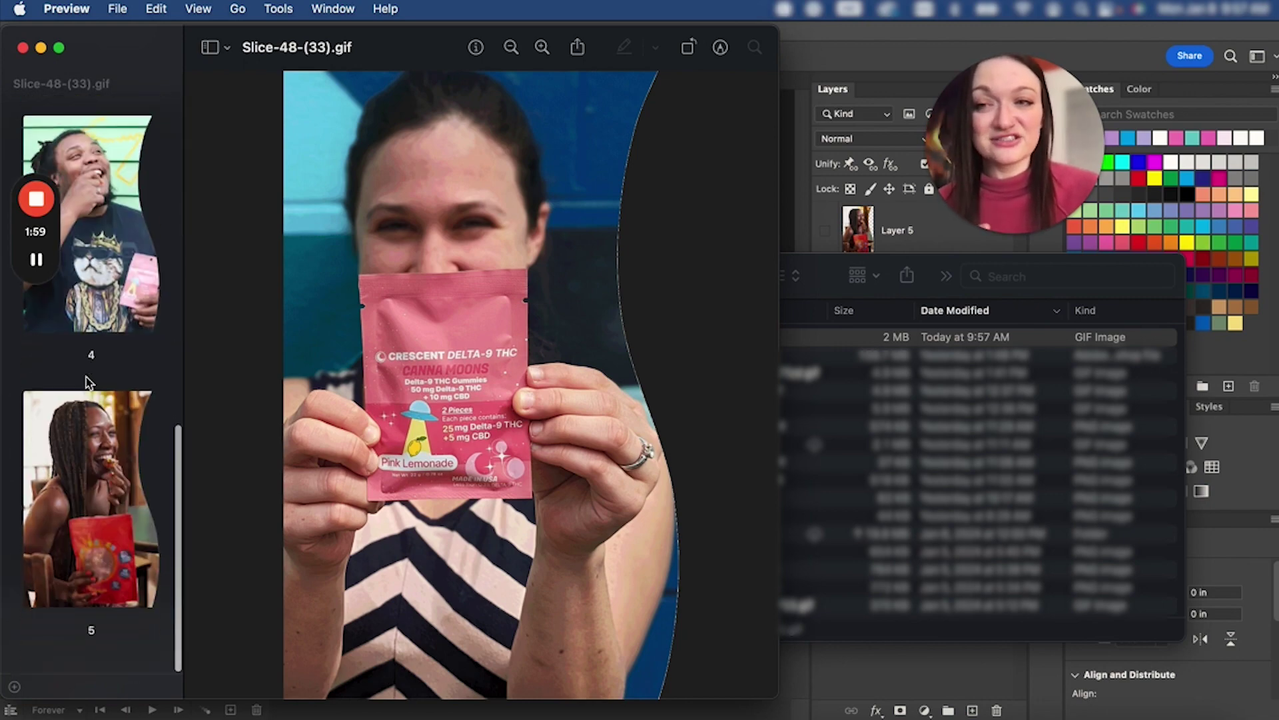
pyautogui.click(23, 48)
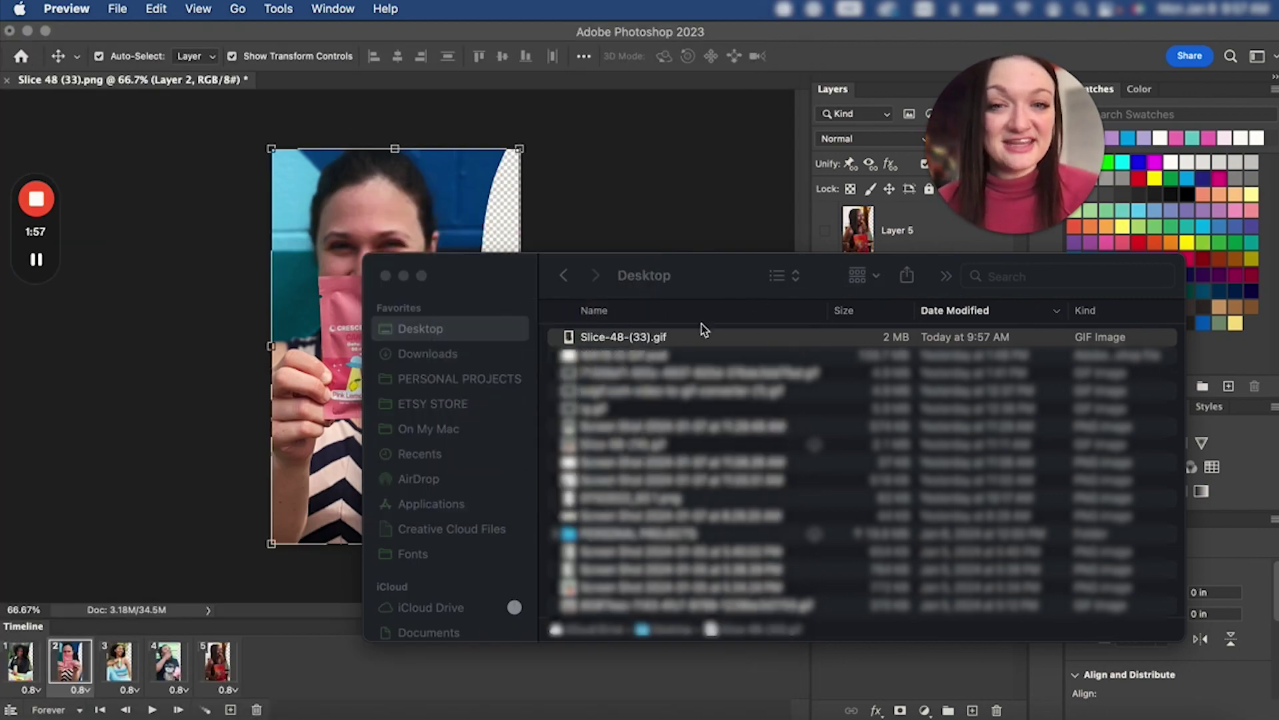
# Step: Bring the Finder window holding Slice-48-(33).gif to the front
pyautogui.click(685, 337)
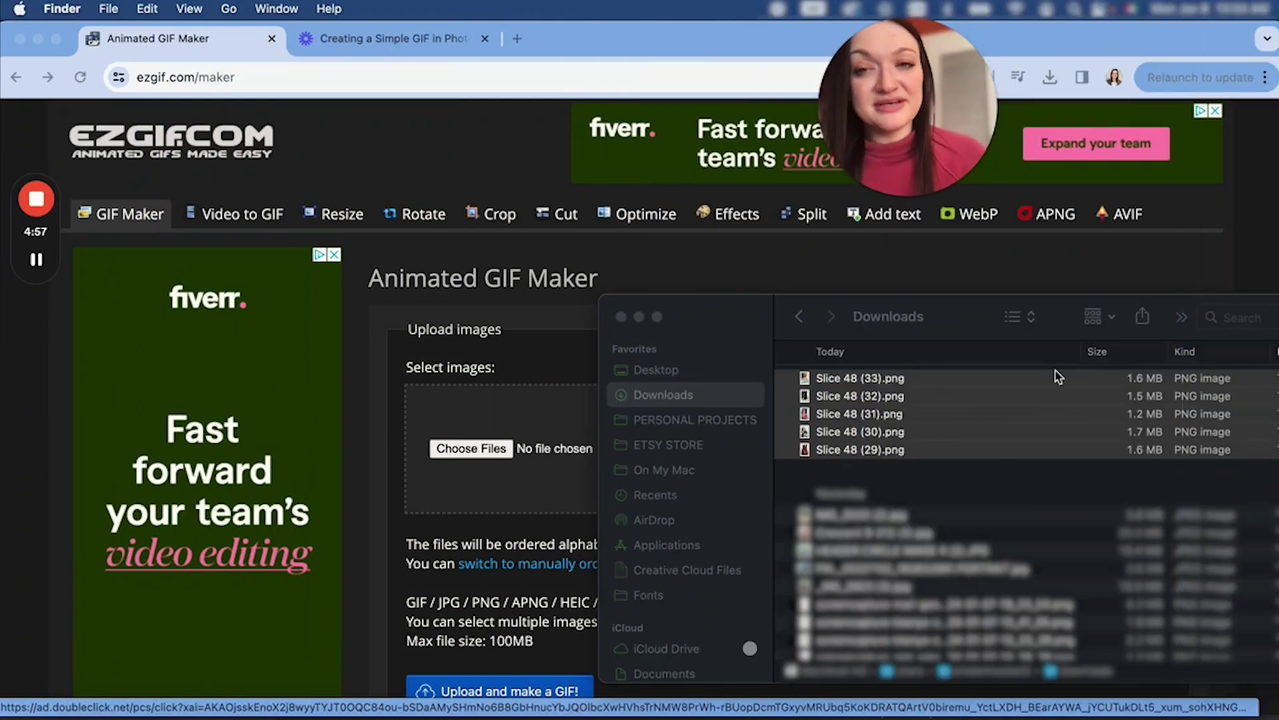
# Step: Bring the ezgif Animated GIF Maker upload page in front of the Finder window
pyautogui.click(561, 254)
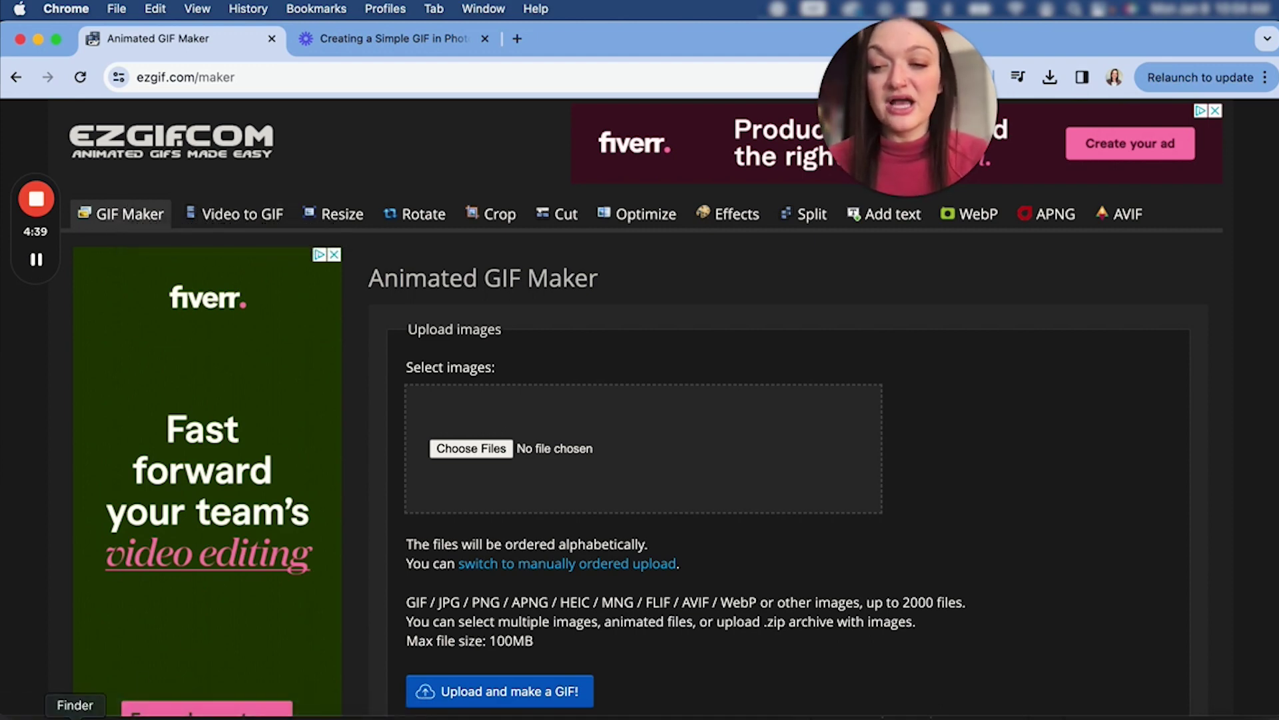
# Step: Drag the five Slice 48 PNGs from Downloads onto ezgif's Choose Files box
pyautogui.click(74, 715)
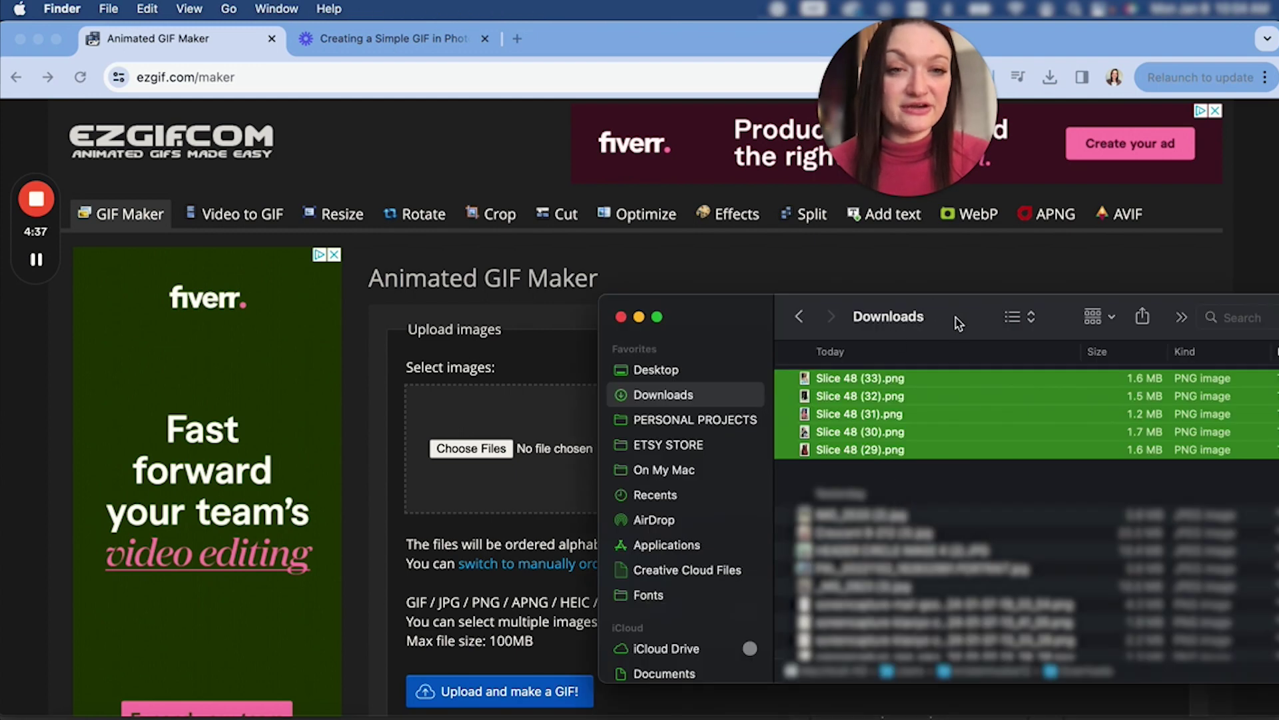
pyautogui.moveTo(958, 322); pyautogui.dragTo(1196, 169)
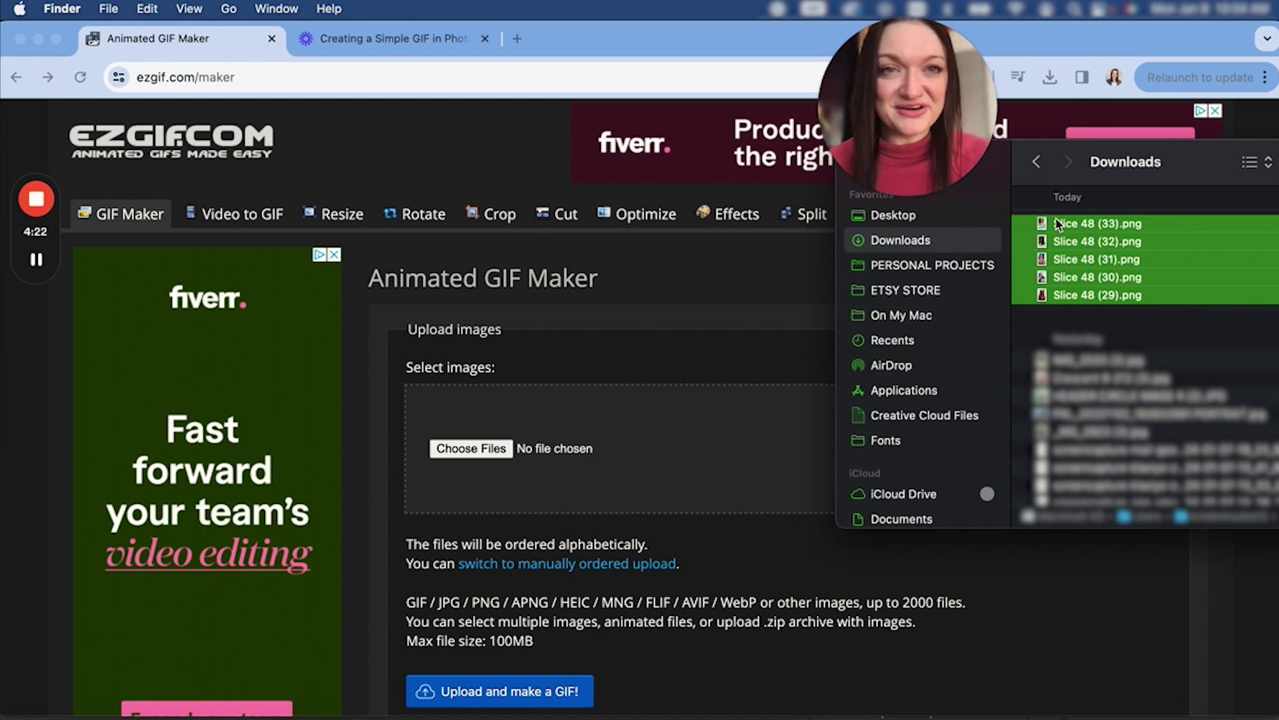
pyautogui.moveTo(601, 441); pyautogui.dragTo(563, 464)
# Step: Scroll the GIF Maker page as the five photos load as frames 1–5, each with delay 20
pyautogui.scroll(-3, 563, 464)
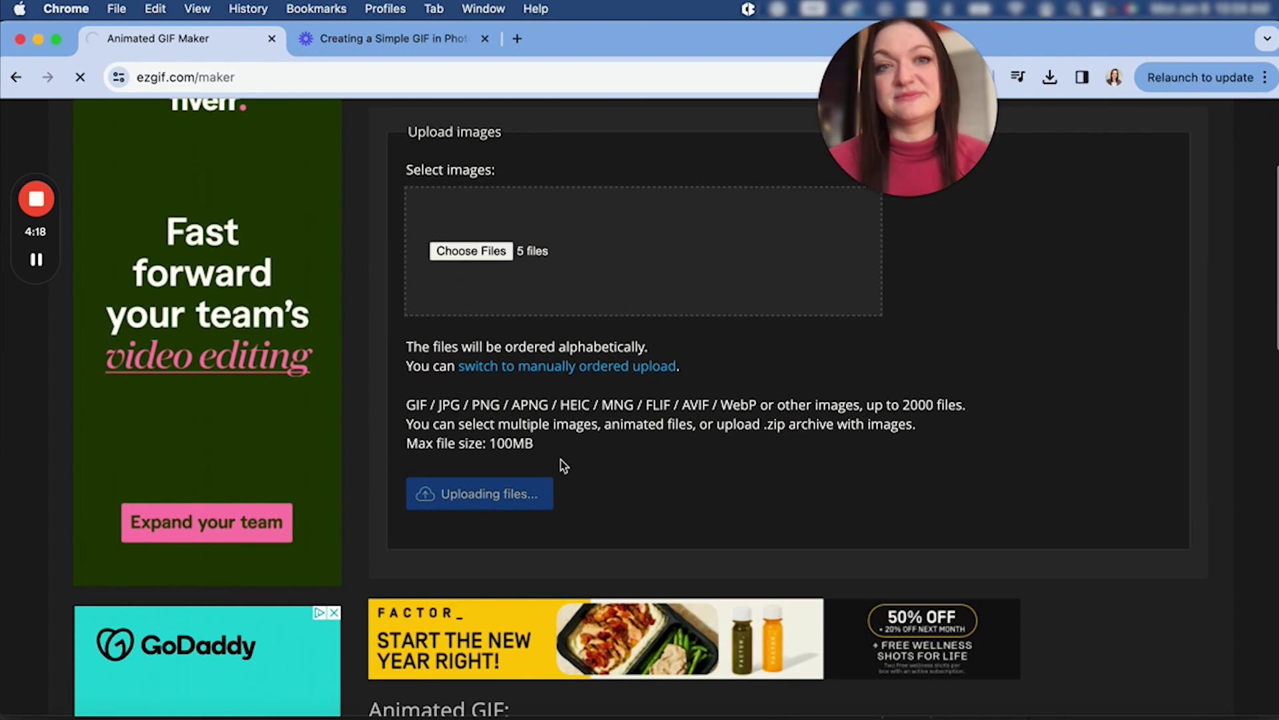
pyautogui.scroll(1, 561, 406)
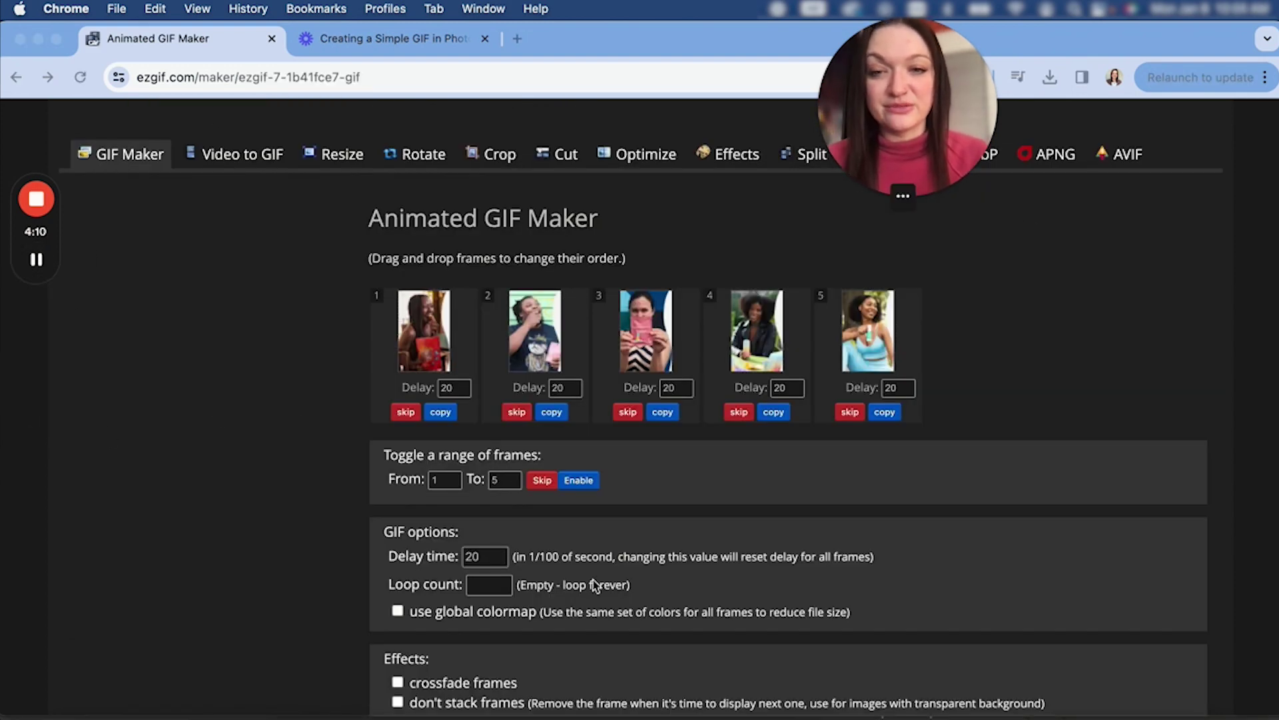
pyautogui.scroll(-2, 594, 613)
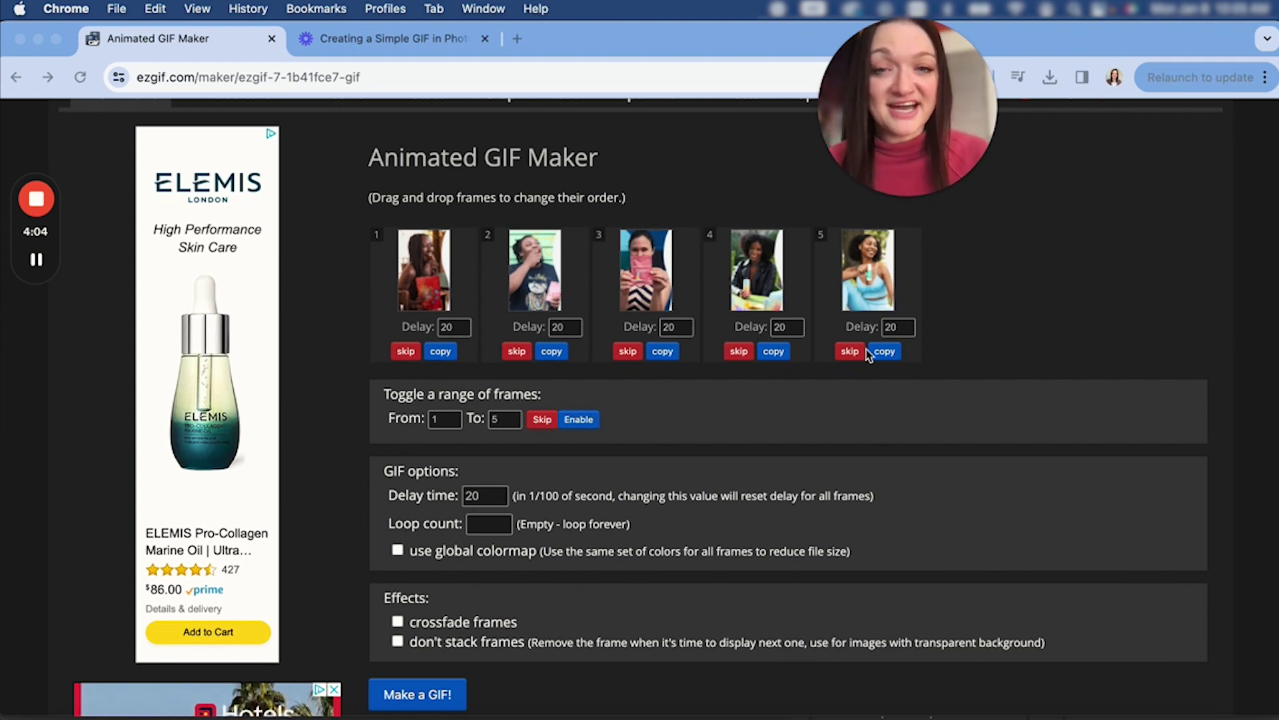
pyautogui.scroll(-1, 520, 490)
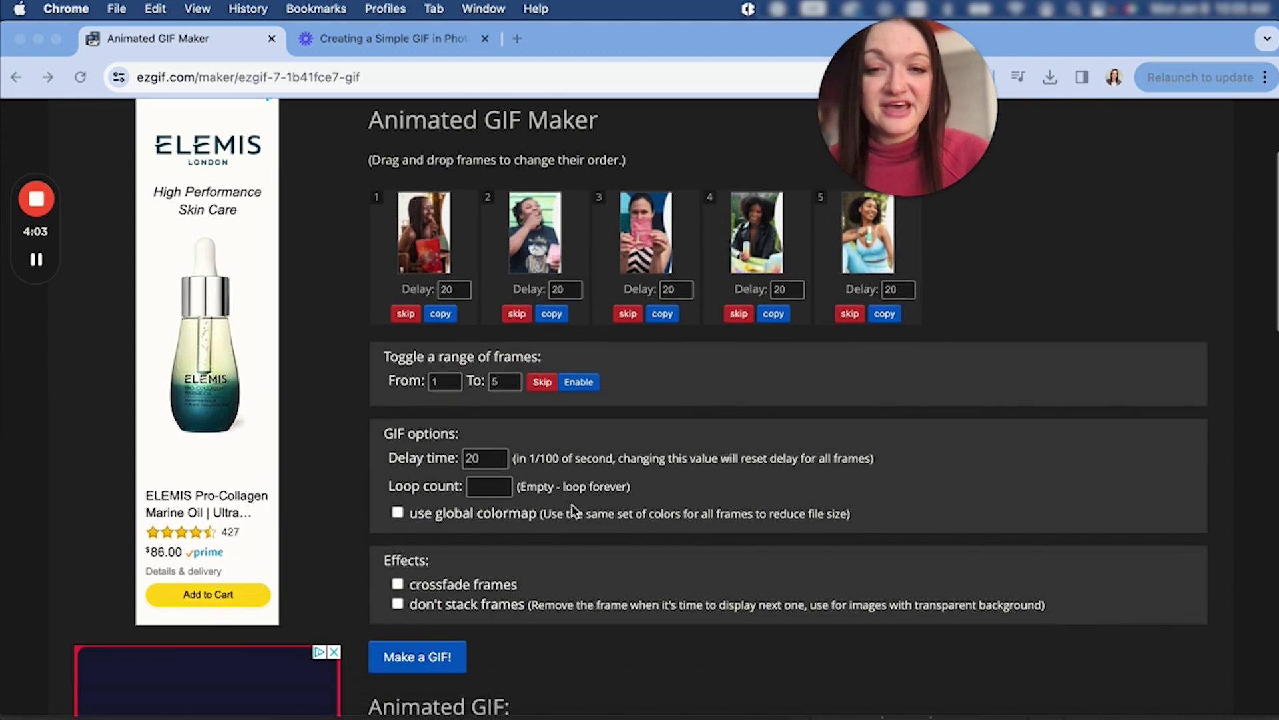
# Step: Change Delay time from 20 to 80 for all five frames, leaving Loop count blank
pyautogui.click(478, 464)
pyautogui.doubleClick(484, 458)
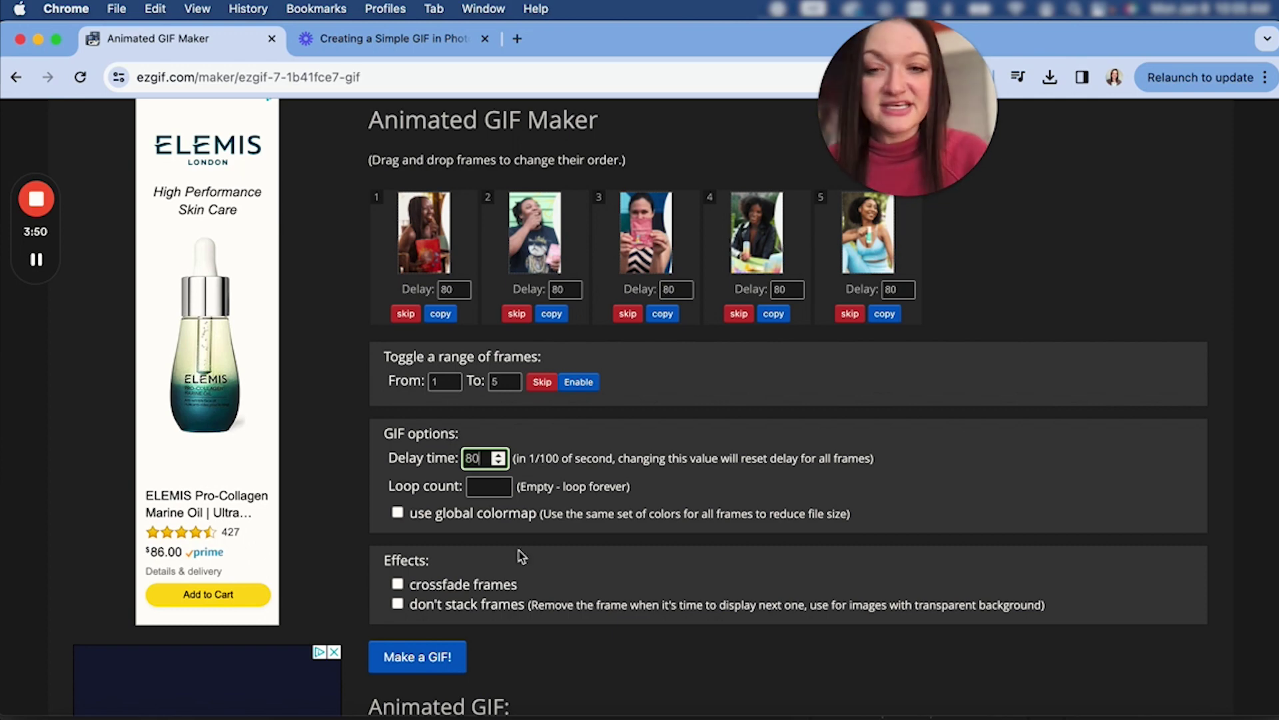
pyautogui.scroll(-1, 522, 556)
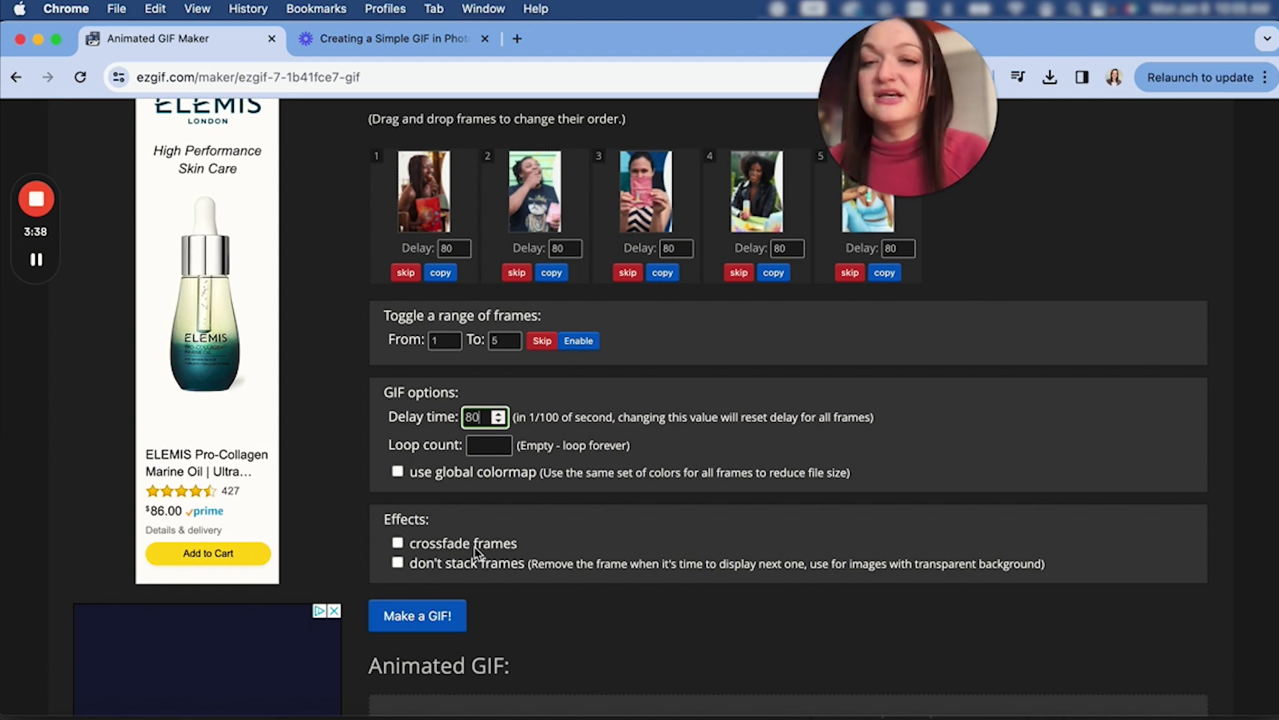
pyautogui.scroll(-5, 473, 513)
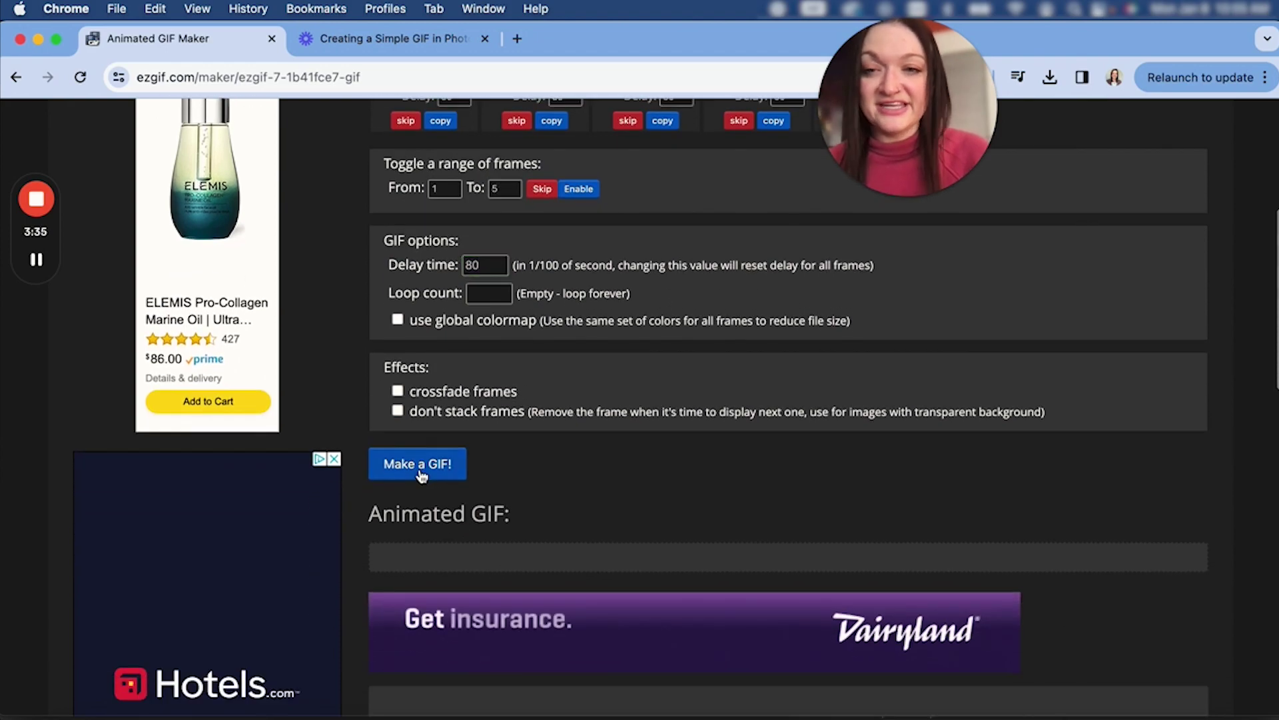
# Step: Generate the animated GIF with Make a GIF! and scroll down to its preview
pyautogui.click(420, 465)
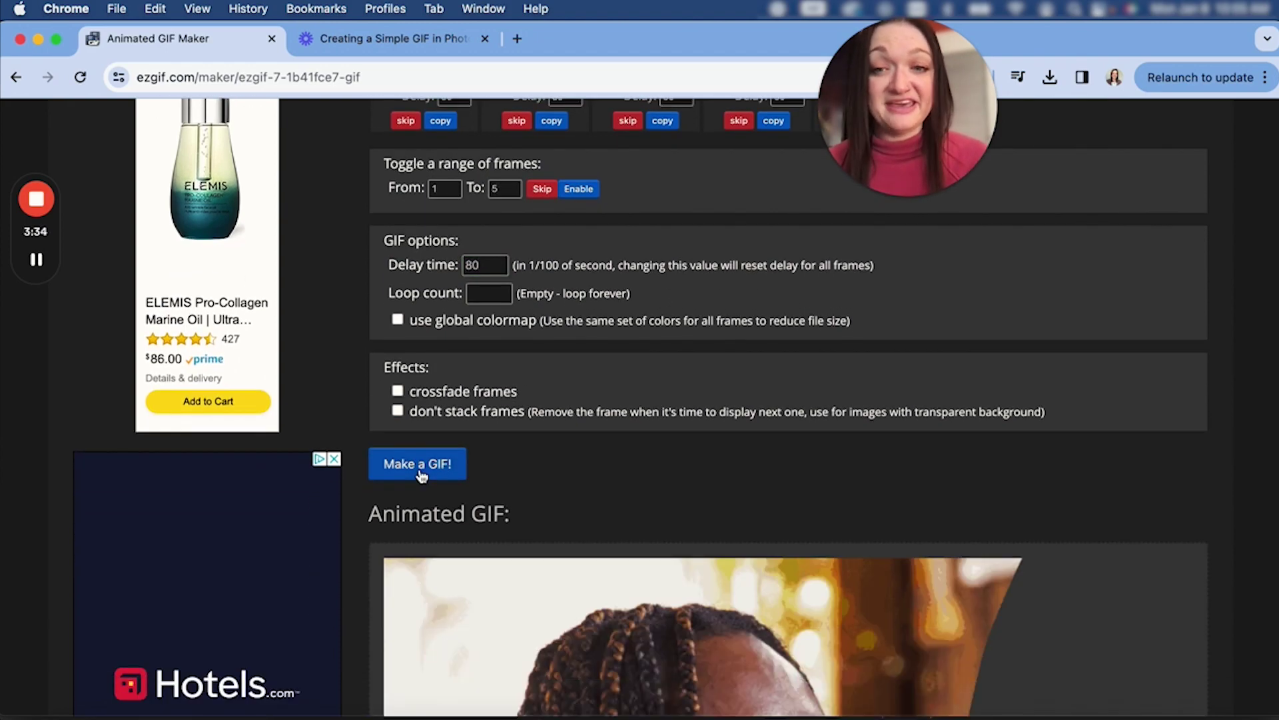
pyautogui.scroll(-10, 421, 475)
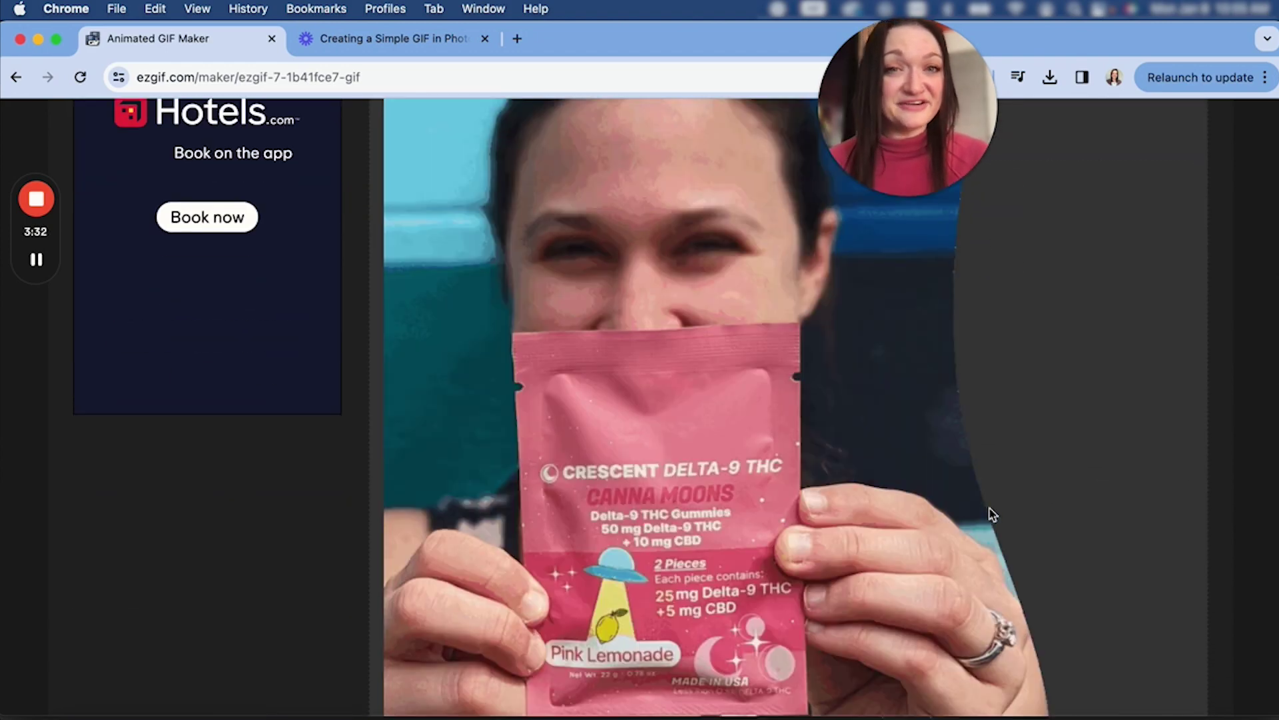
pyautogui.scroll(-5, 992, 514)
pyautogui.scroll(7, 991, 513)
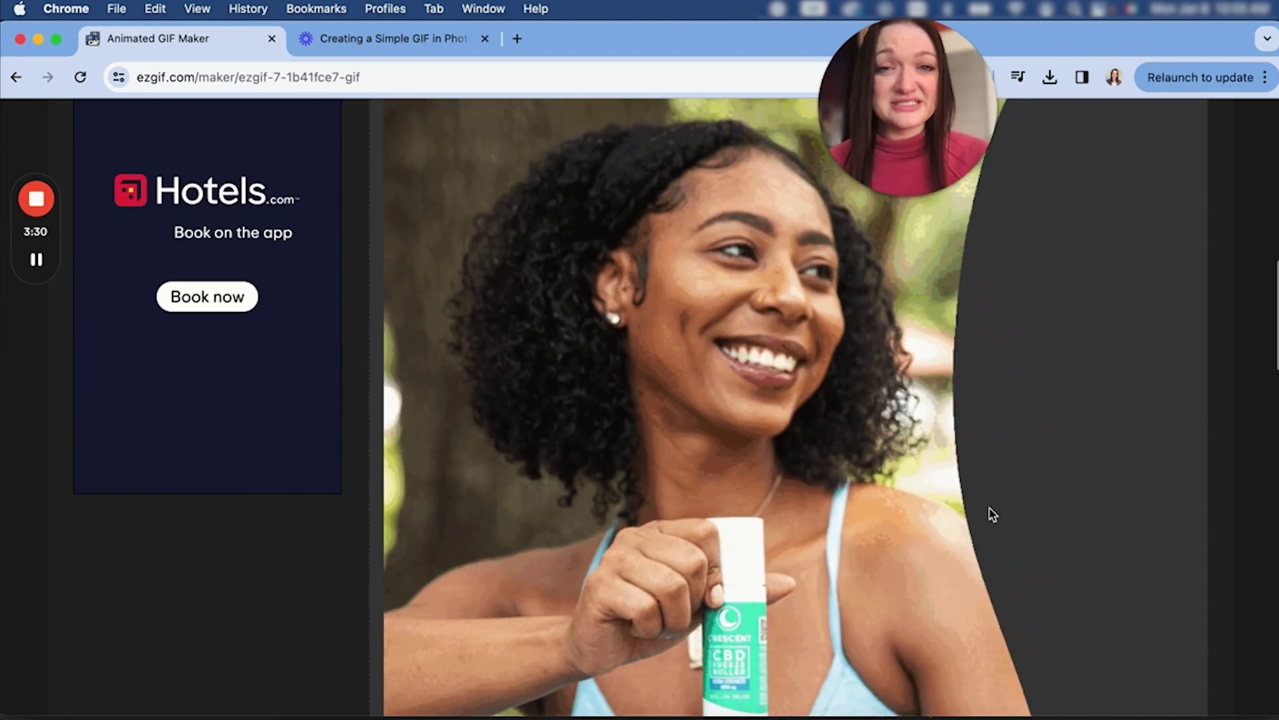
pyautogui.scroll(-2, 991, 513)
pyautogui.scroll(-5, 993, 514)
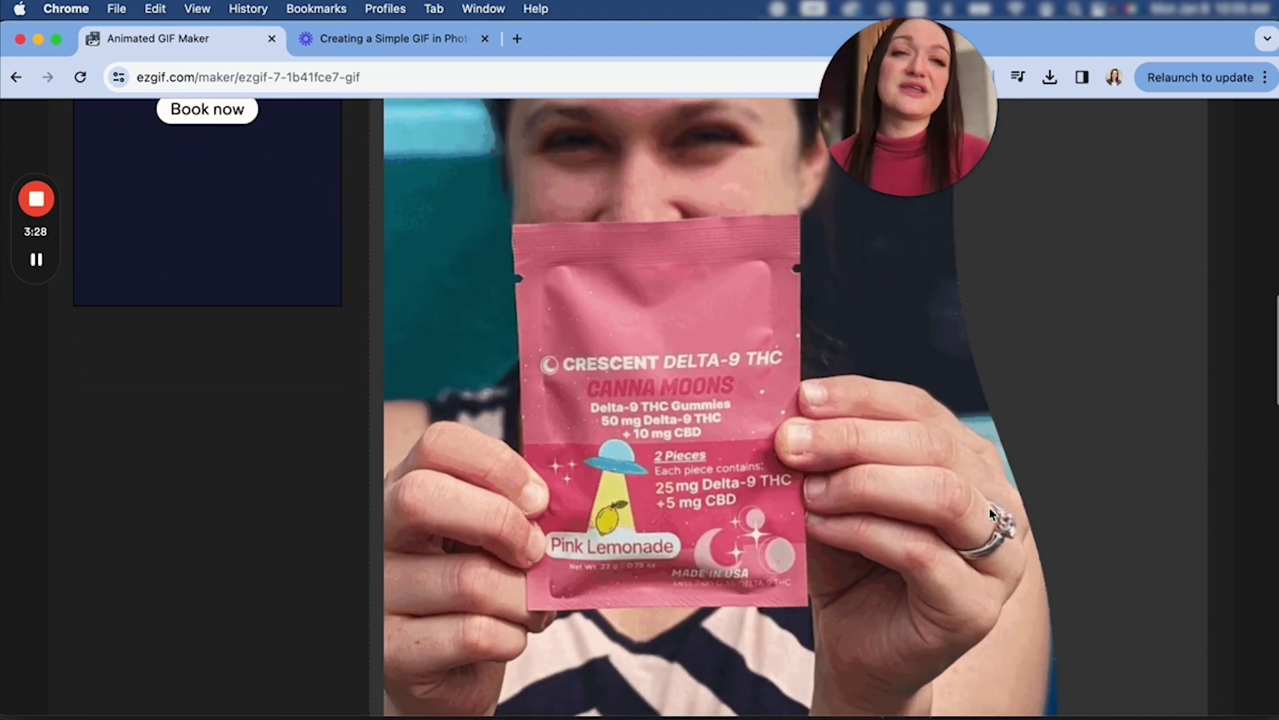
pyautogui.scroll(-5, 993, 514)
pyautogui.scroll(-1, 993, 515)
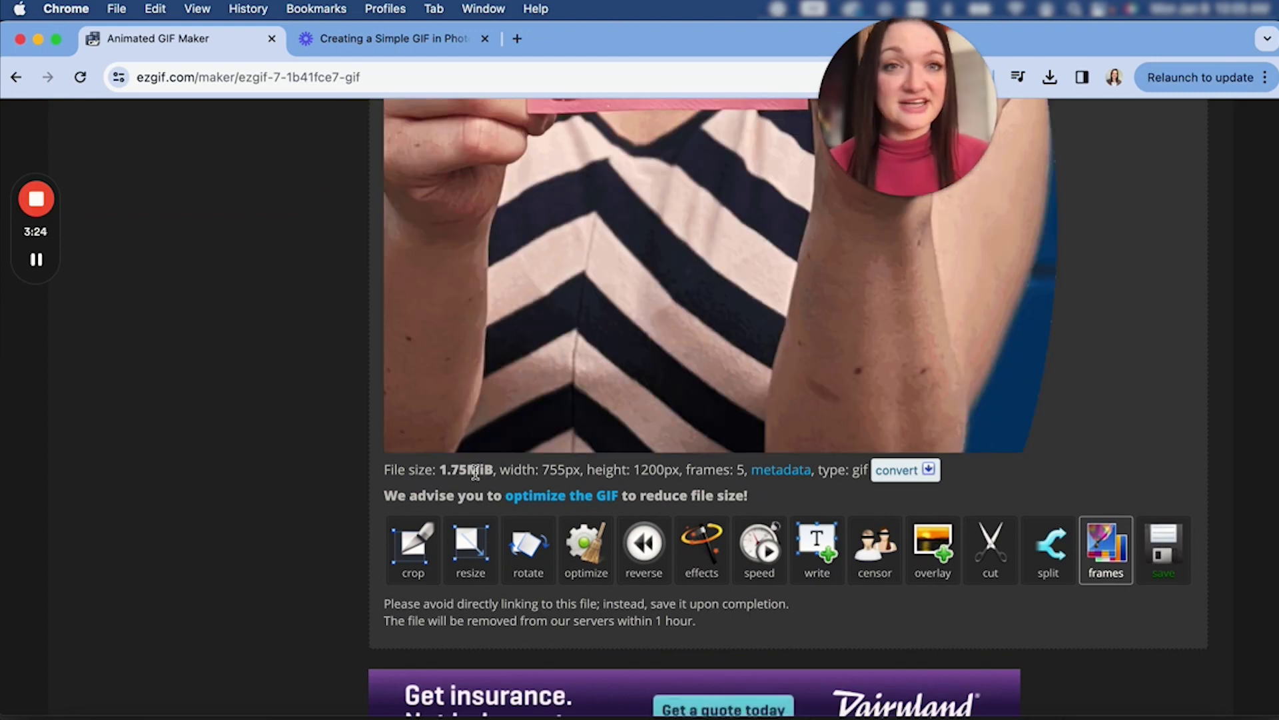
# Step: Note the GIF's 1.75 MiB size and download the finished file
pyautogui.moveTo(475, 471); pyautogui.dragTo(457, 470)
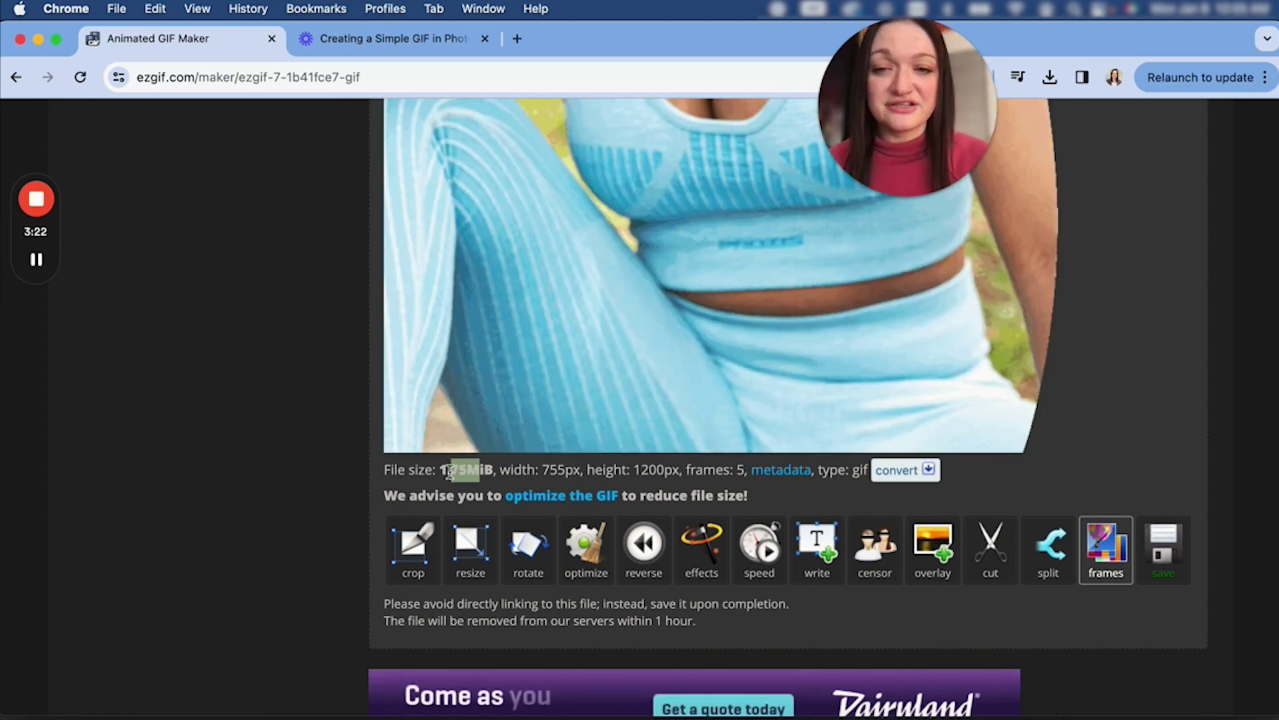
pyautogui.click(1040, 577)
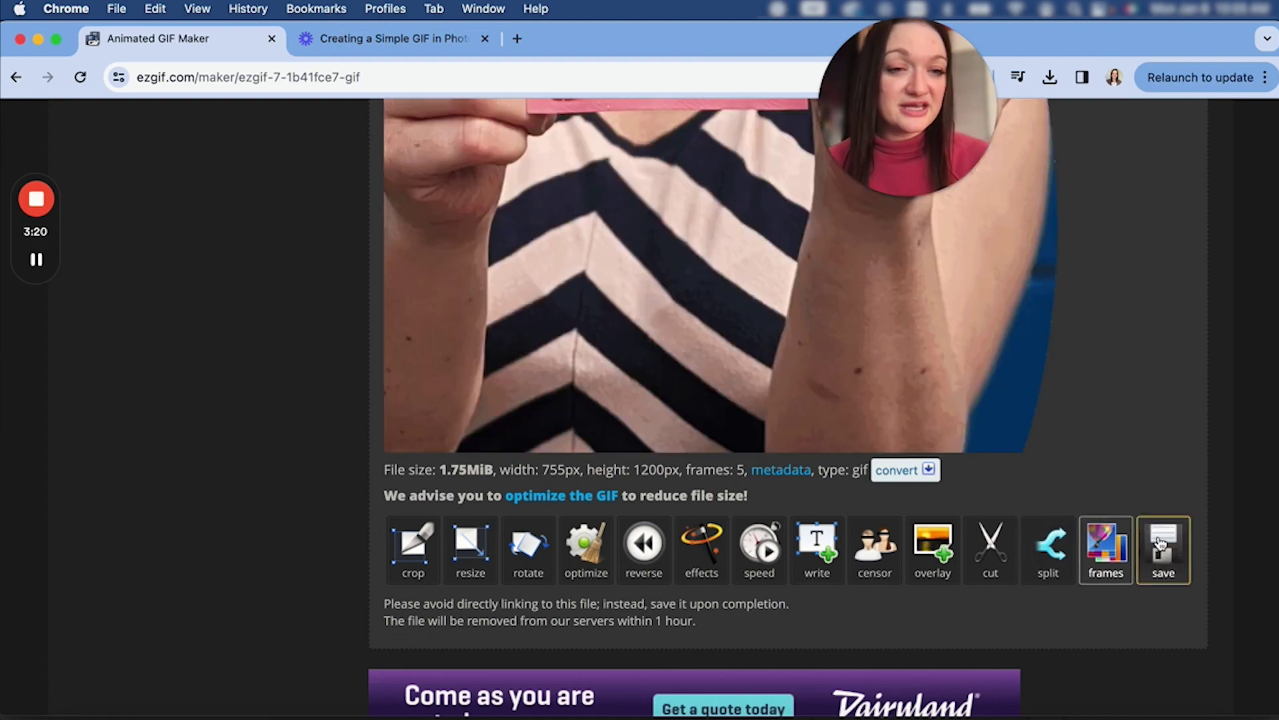
pyautogui.click(1171, 525)
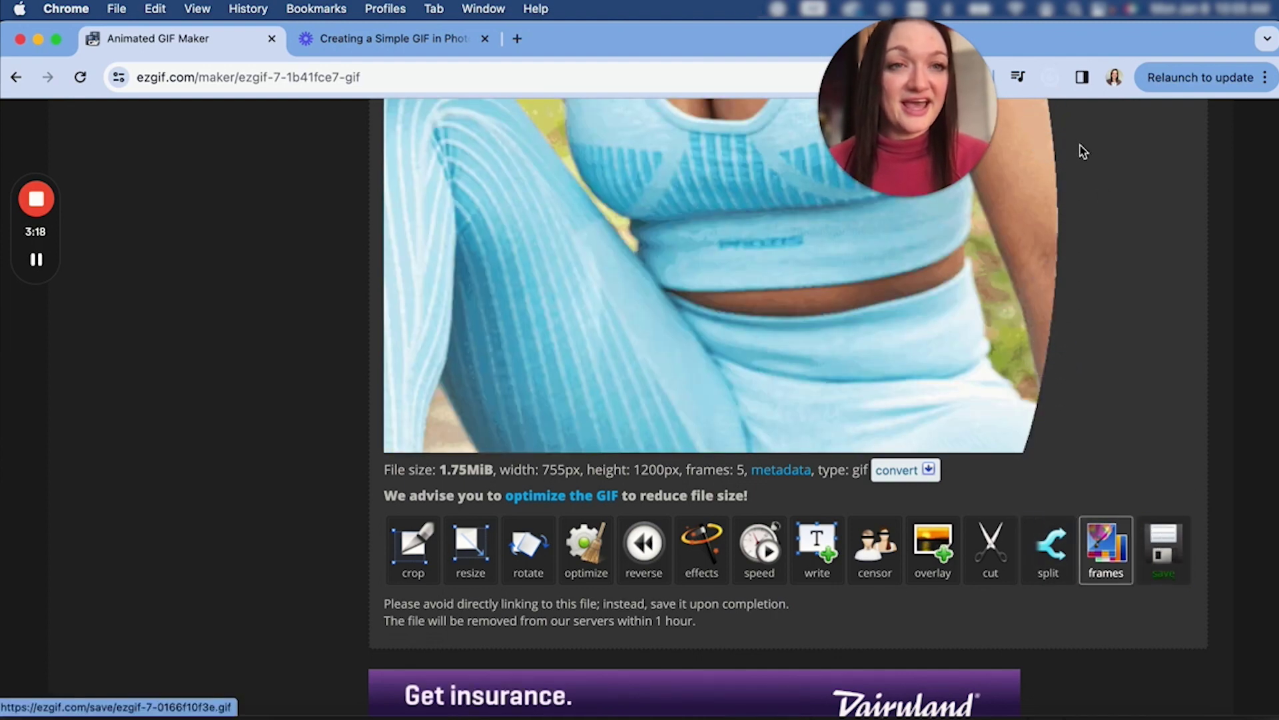